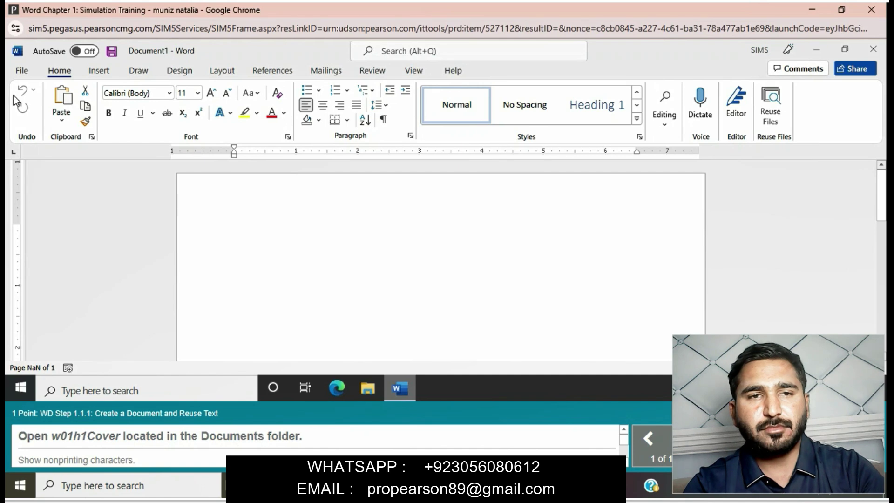
Step: Open w01h1Cover.docx from the Documents folder for editing
{"action": "left_click", "coordinate": [16, 72]}
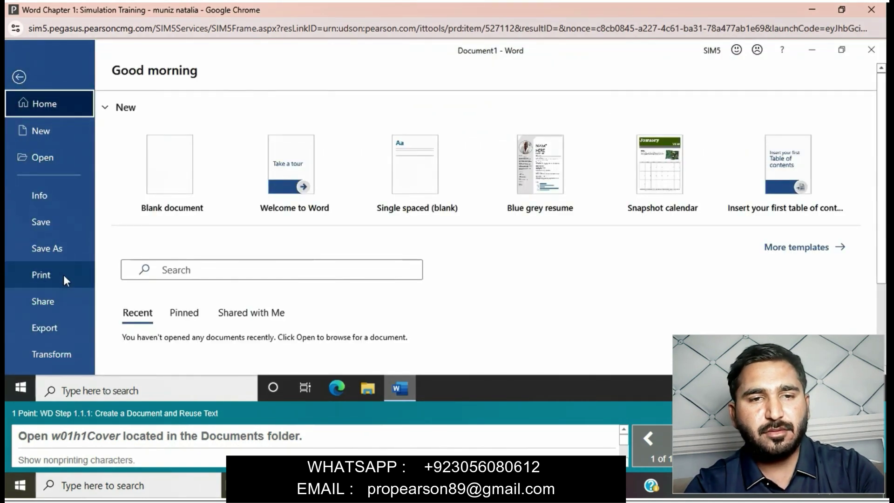
{"action": "left_click", "coordinate": [66, 158]}
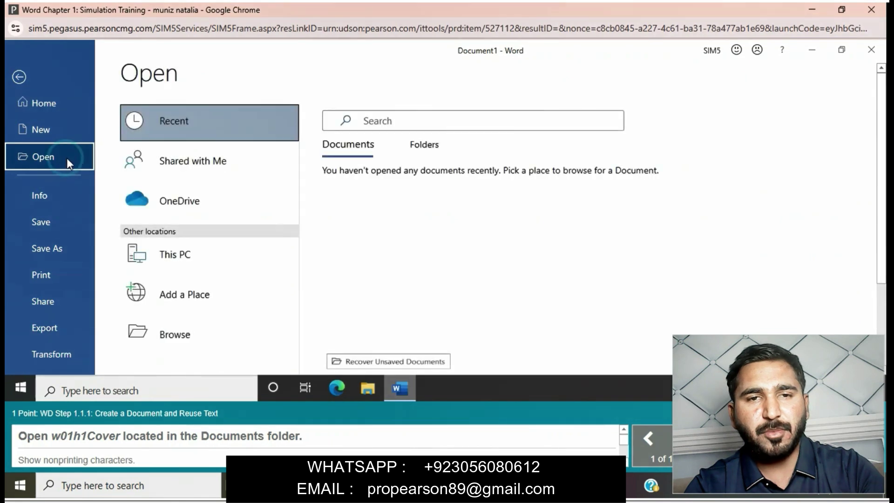
{"action": "left_click", "coordinate": [184, 336]}
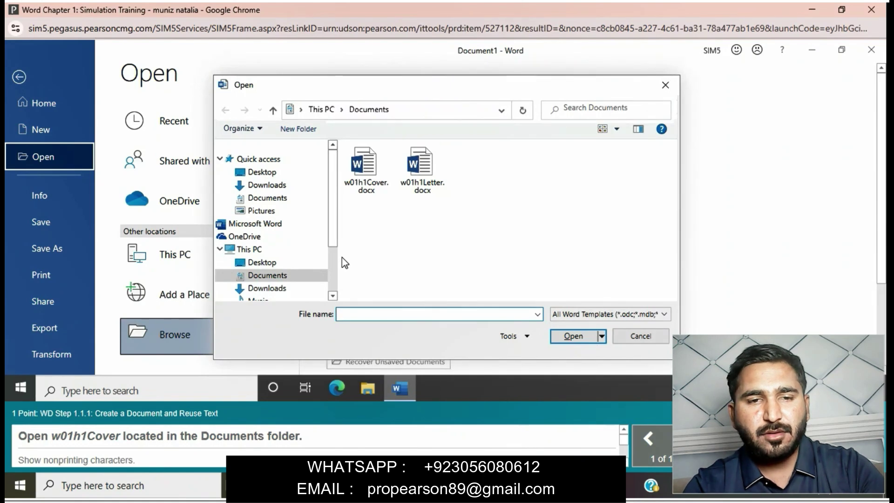
{"action": "left_click", "coordinate": [376, 186]}
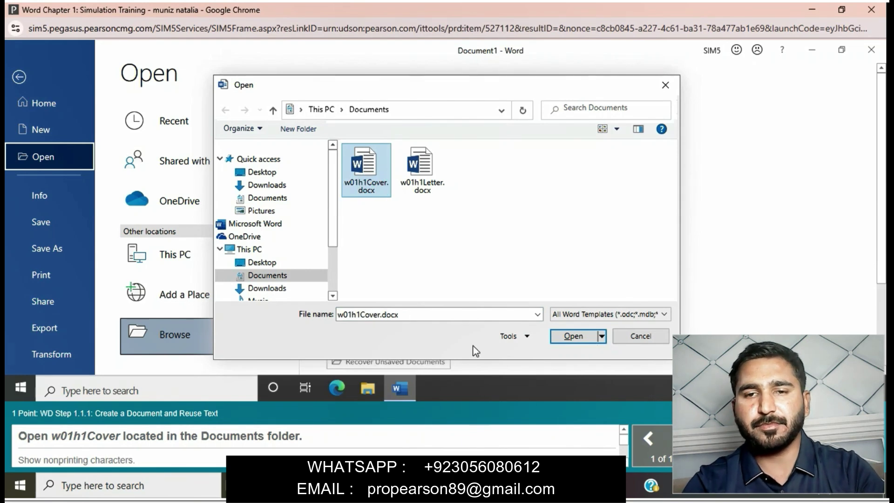
{"action": "left_click", "coordinate": [565, 337]}
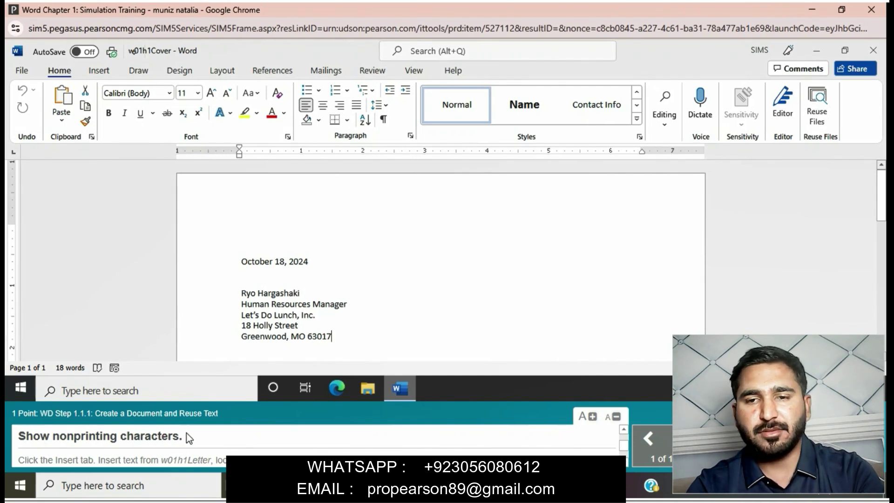
Step: Turn on Show/Hide ¶ so the cover letter displays its formatting marks
{"action": "left_click", "coordinate": [384, 120]}
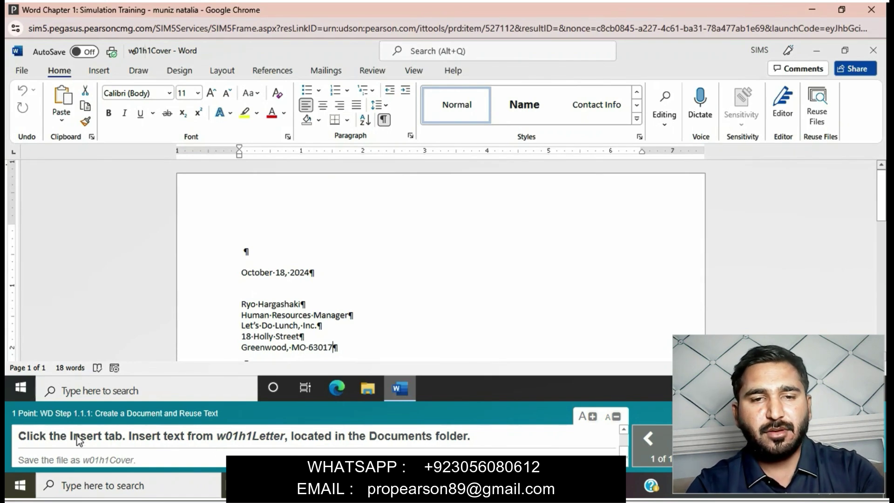
{"action": "left_click", "coordinate": [100, 71]}
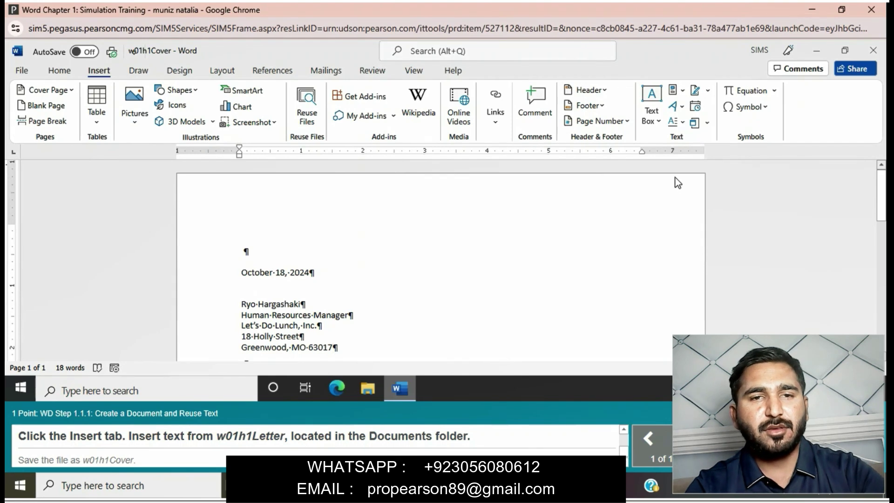
Step: Insert the full text of w01h1Letter.docx into the cover letter using Text from File
{"action": "left_click", "coordinate": [707, 123]}
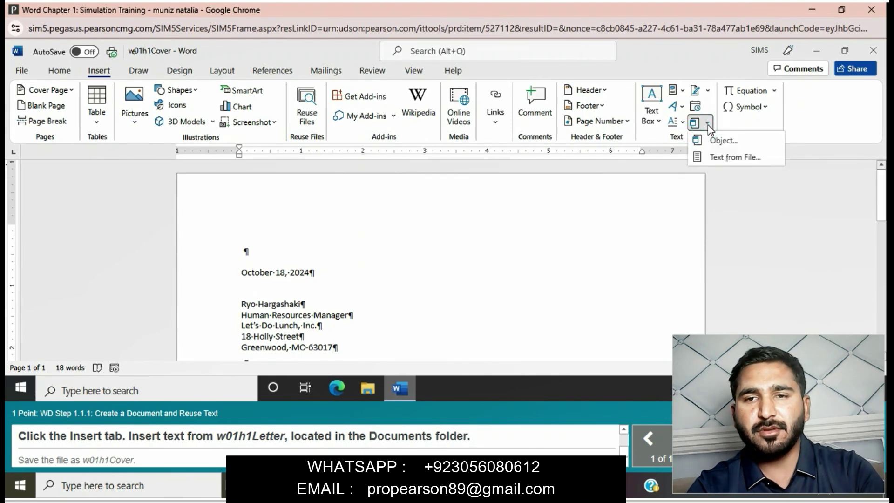
{"action": "left_click", "coordinate": [721, 157]}
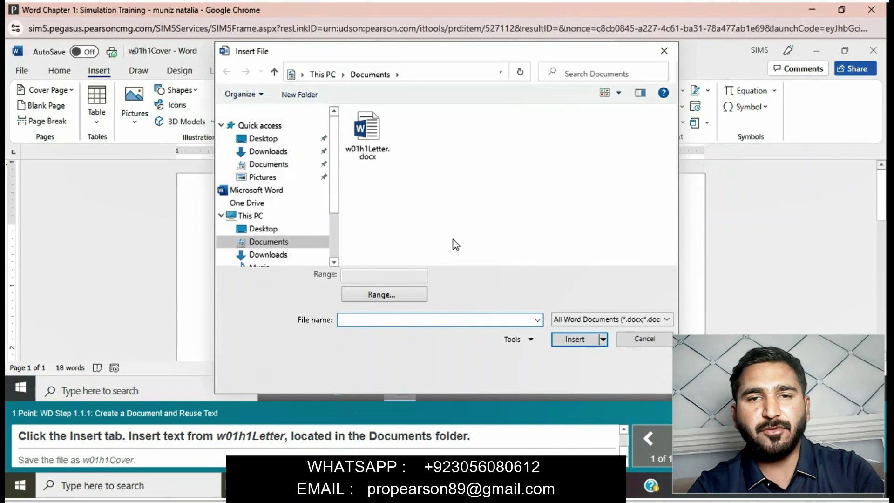
{"action": "left_click", "coordinate": [366, 155]}
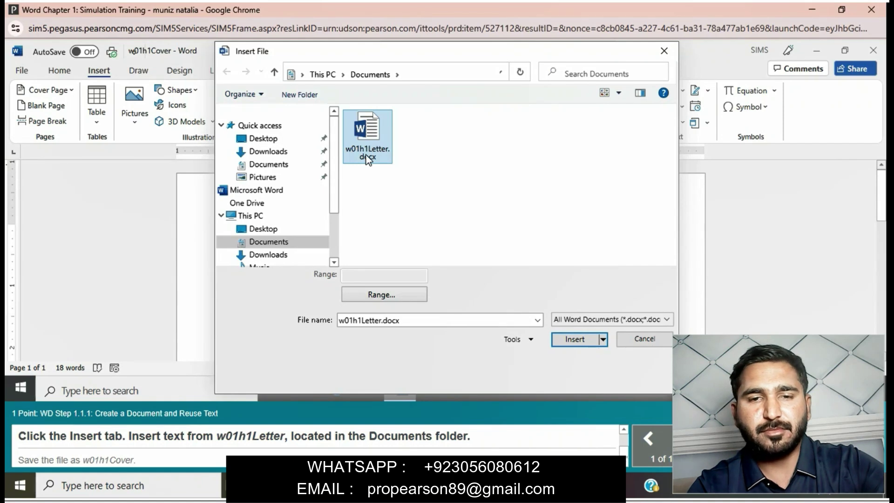
{"action": "left_click", "coordinate": [566, 342]}
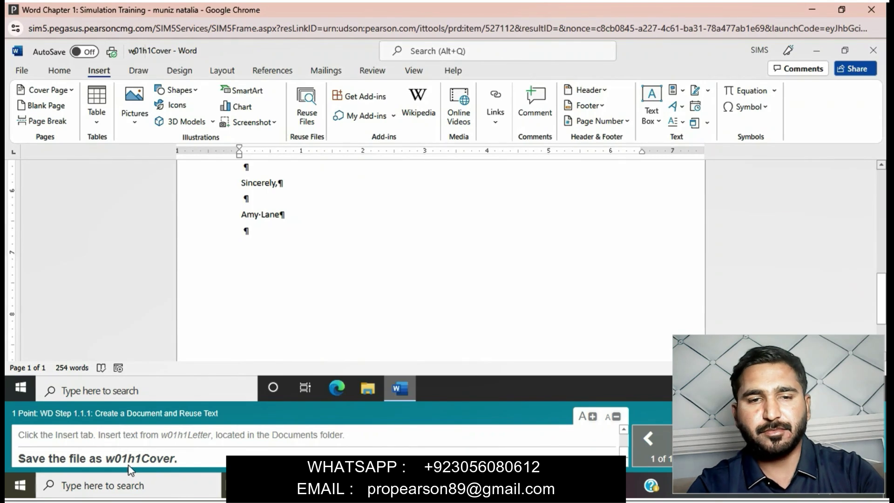
Step: Save the combined letter as w01h1Cover under This PC > Documents
{"action": "left_click", "coordinate": [24, 70]}
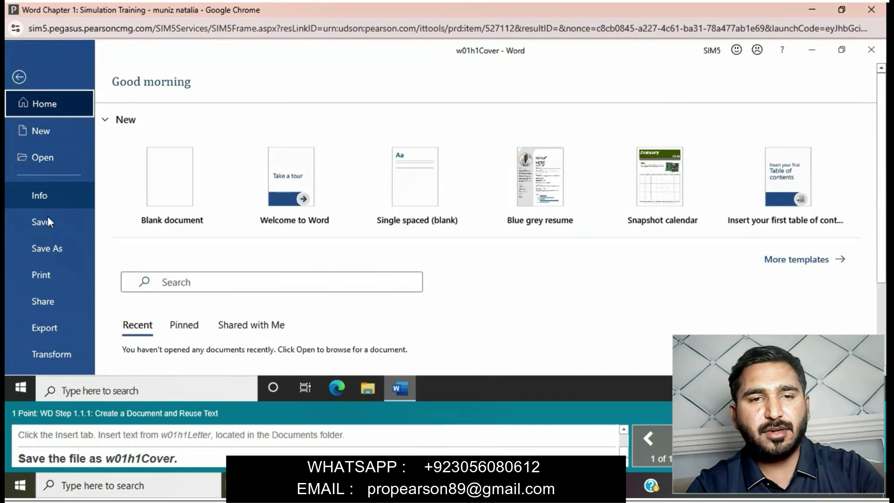
{"action": "left_click", "coordinate": [49, 246]}
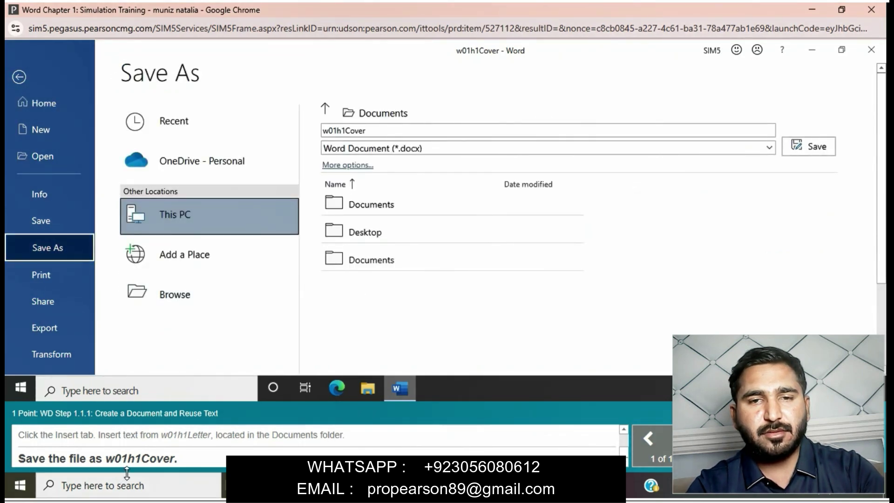
{"action": "left_click", "coordinate": [814, 147]}
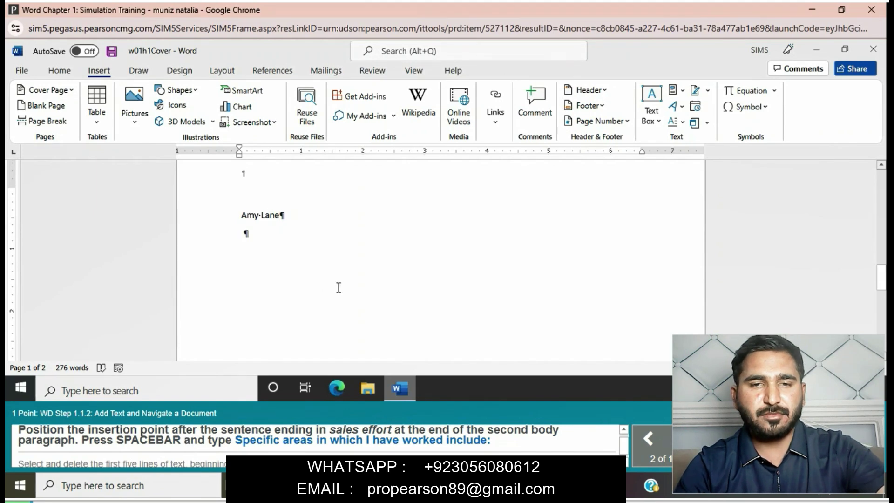
{"action": "scroll", "coordinate": [337, 288], "scroll_direction": "up", "scroll_amount": 2}
{"action": "scroll", "coordinate": [337, 288], "scroll_direction": "up", "scroll_amount": 5}
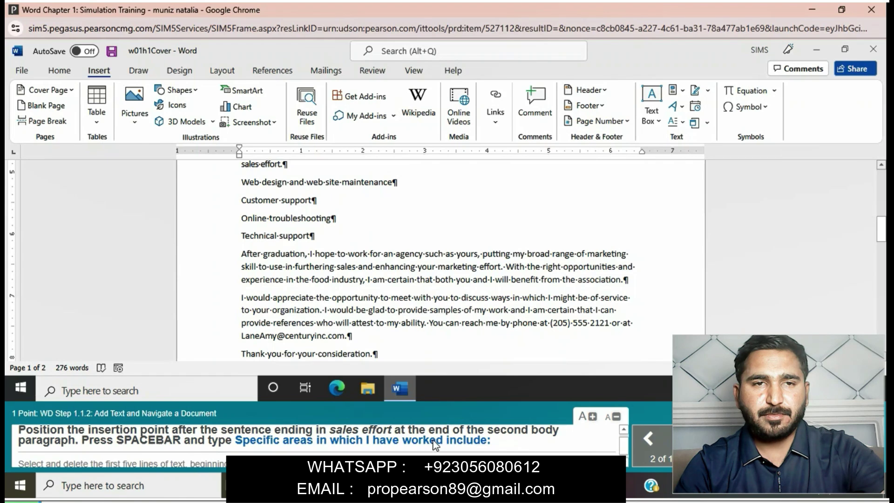
{"action": "scroll", "coordinate": [524, 310], "scroll_direction": "down", "scroll_amount": 1}
{"action": "scroll", "coordinate": [524, 308], "scroll_direction": "down", "scroll_amount": 1}
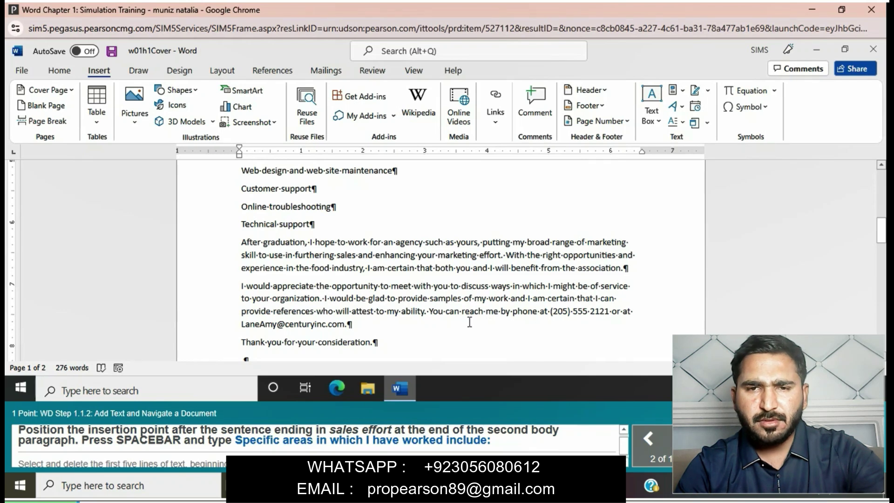
{"action": "scroll", "coordinate": [470, 327], "scroll_direction": "down", "scroll_amount": 6}
{"action": "scroll", "coordinate": [468, 322], "scroll_direction": "up", "scroll_amount": 5}
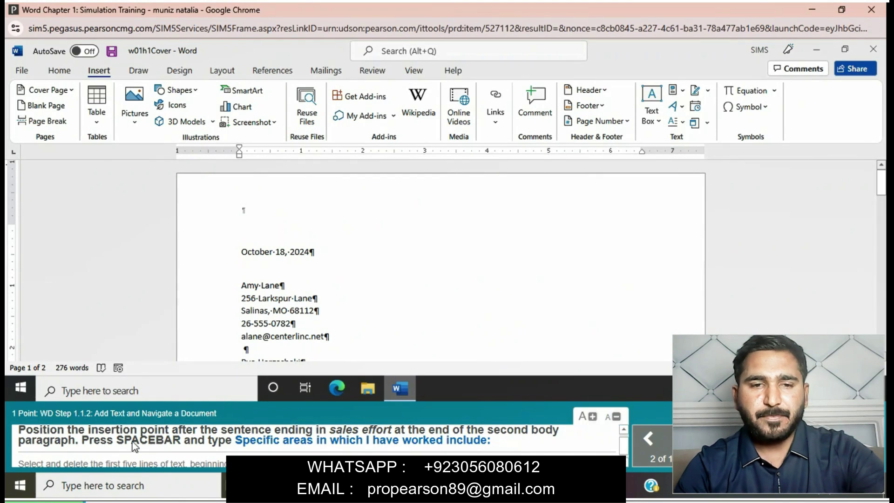
{"action": "scroll", "coordinate": [365, 332], "scroll_direction": "down", "scroll_amount": 3}
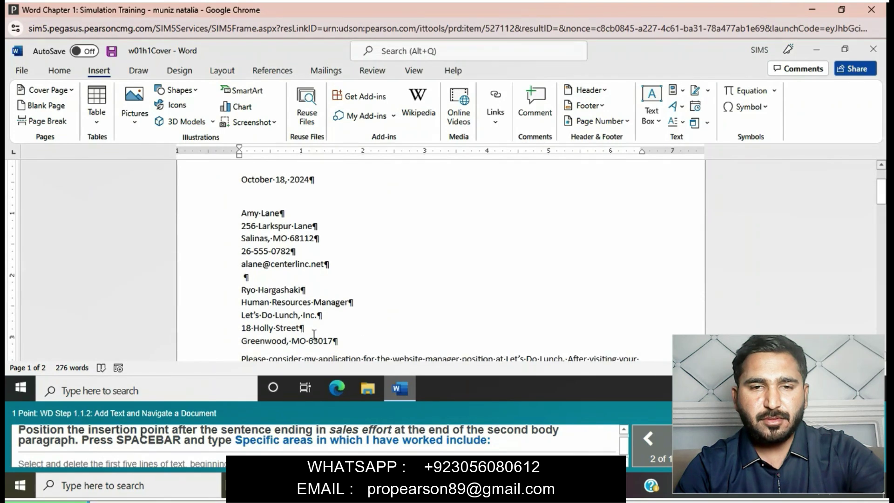
{"action": "scroll", "coordinate": [311, 333], "scroll_direction": "down", "scroll_amount": 2}
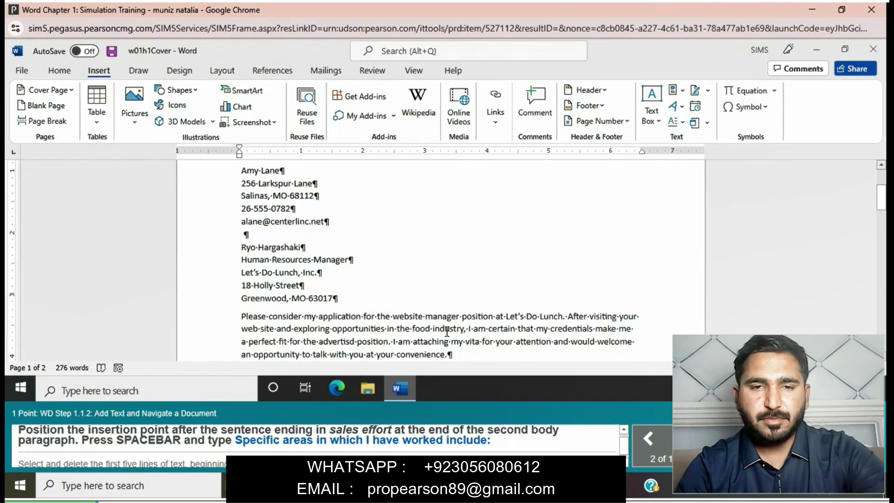
{"action": "scroll", "coordinate": [506, 326], "scroll_direction": "down", "scroll_amount": 3}
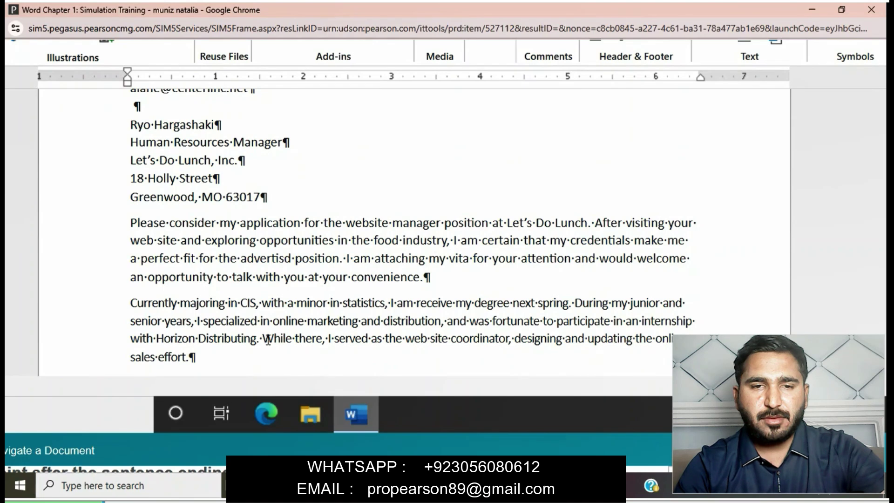
Step: Append 'Specific areas in which I have worked include:' right after 'sales effort.'
{"action": "left_click", "coordinate": [191, 358]}
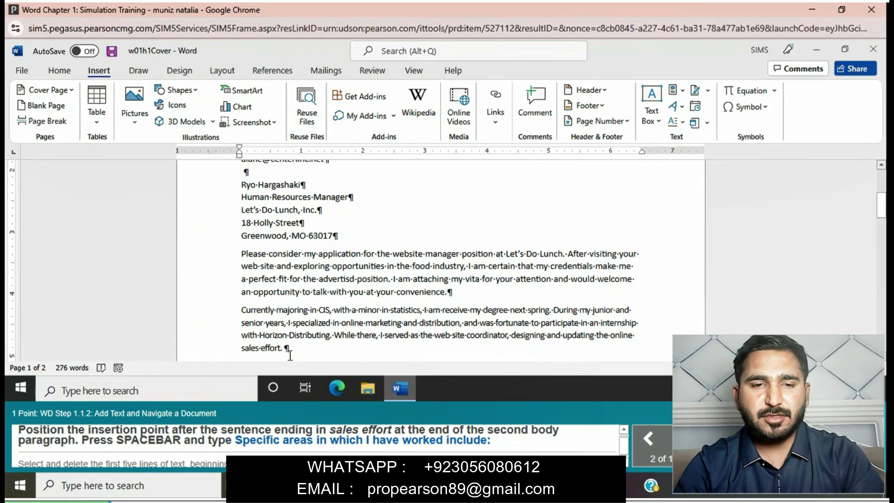
{"action": "type", "text": "Sp"}
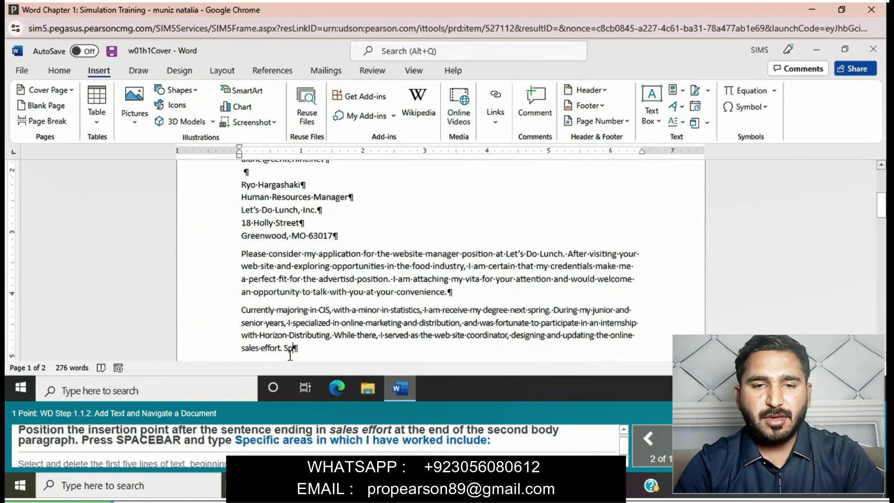
{"action": "type", "text": "ecific"}
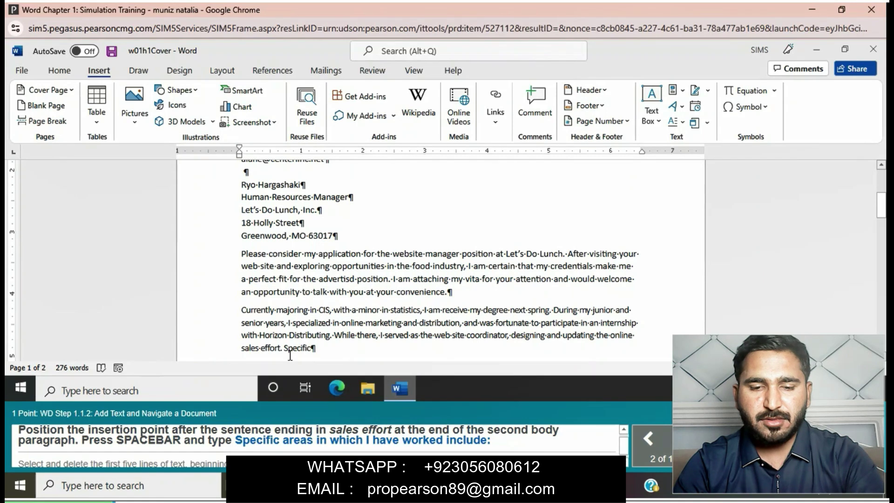
{"action": "type", "text": " a"}
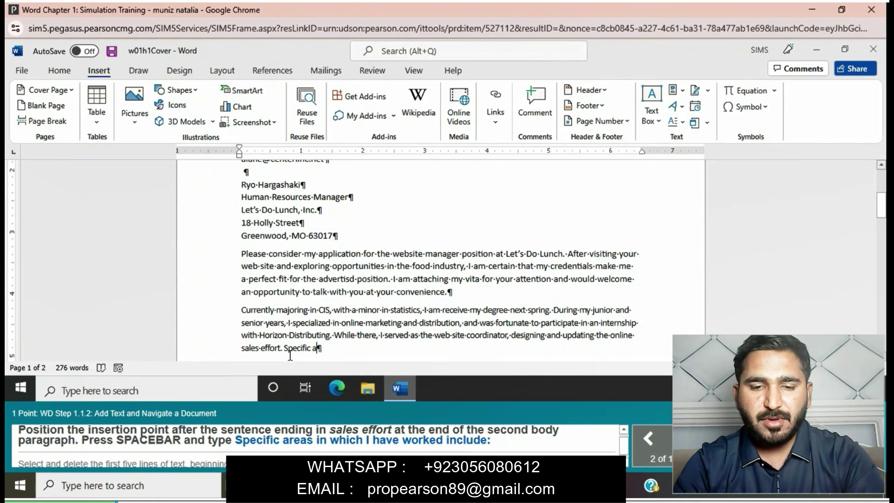
{"action": "type", "text": "reas in"}
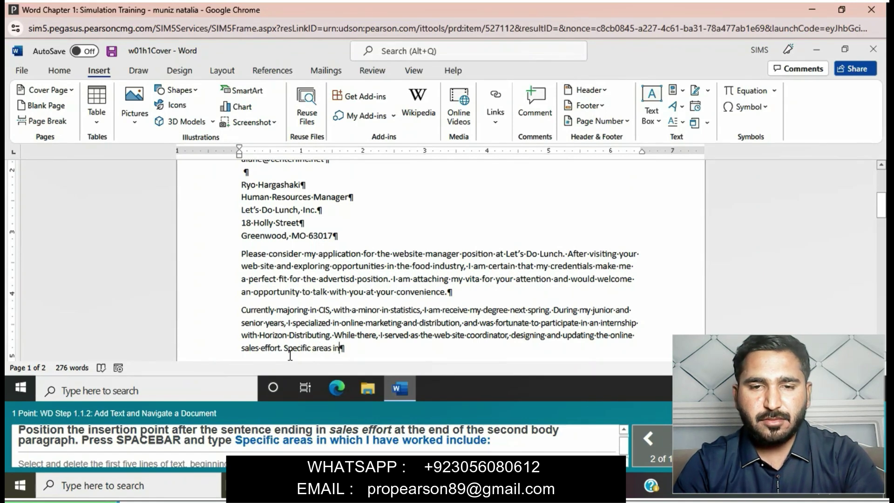
{"action": "type", "text": " which"}
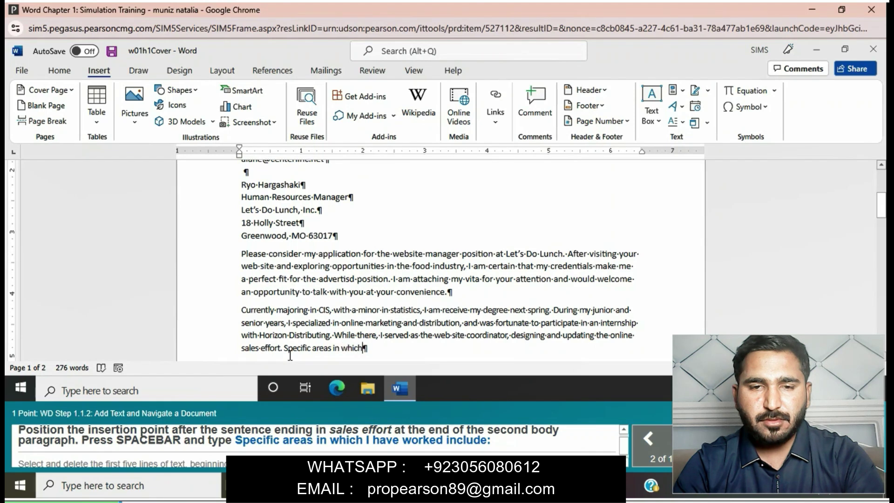
{"action": "type", "text": " I"}
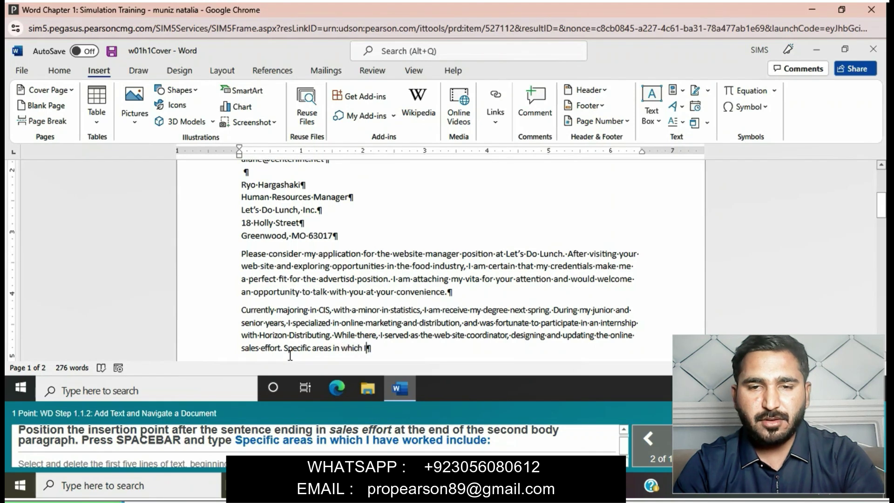
{"action": "type", "text": " have"}
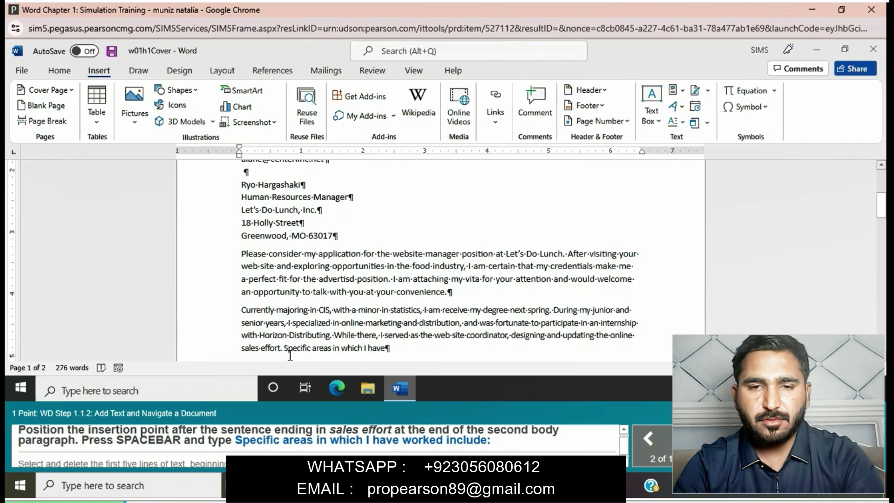
{"action": "type", "text": " worked"}
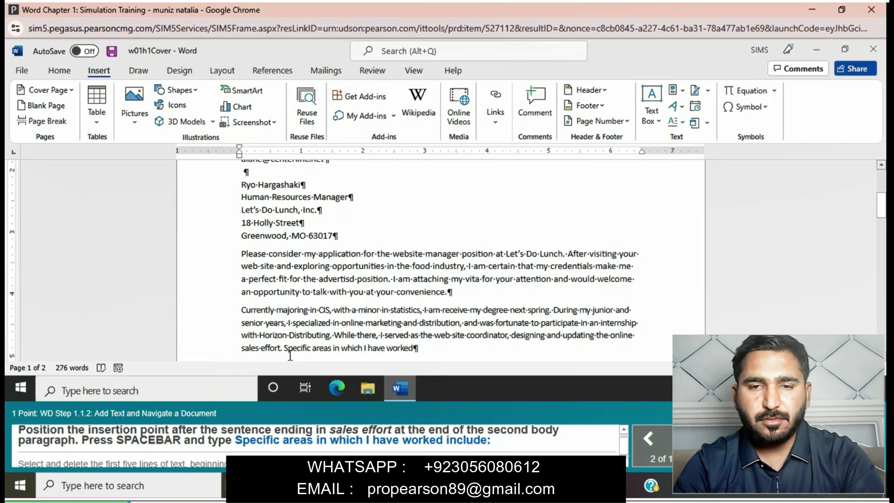
{"action": "type", "text": " inc"}
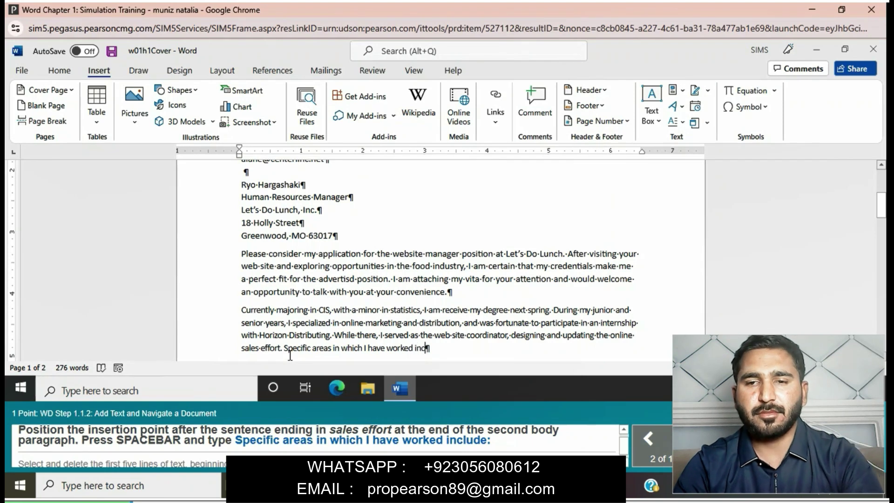
{"action": "type", "text": "lude"}
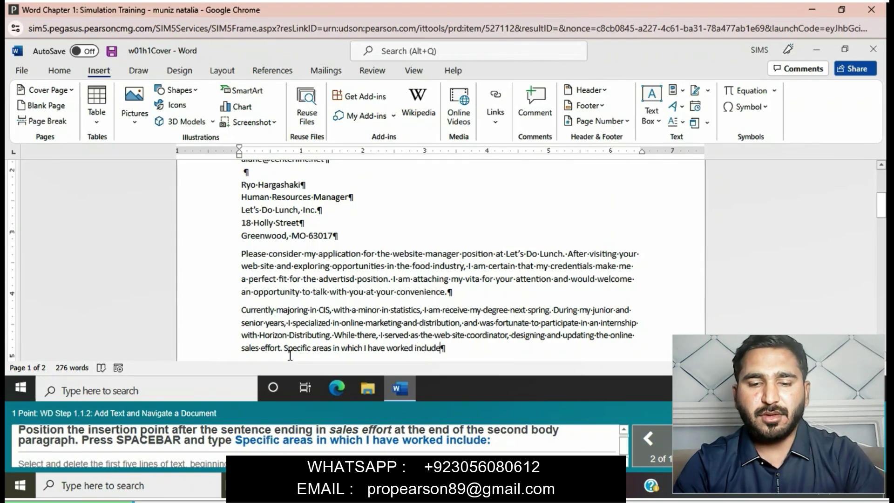
{"action": "type", "text": ":"}
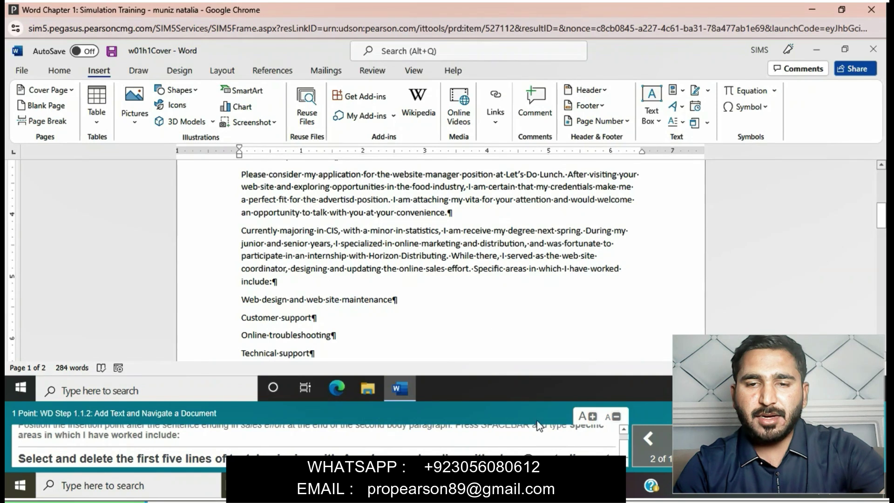
Step: Delete the five sender contact lines so October 18, 2024 heads the letter
{"action": "scroll", "coordinate": [436, 243], "scroll_direction": "up", "scroll_amount": 3}
{"action": "scroll", "coordinate": [437, 243], "scroll_direction": "up", "scroll_amount": 5}
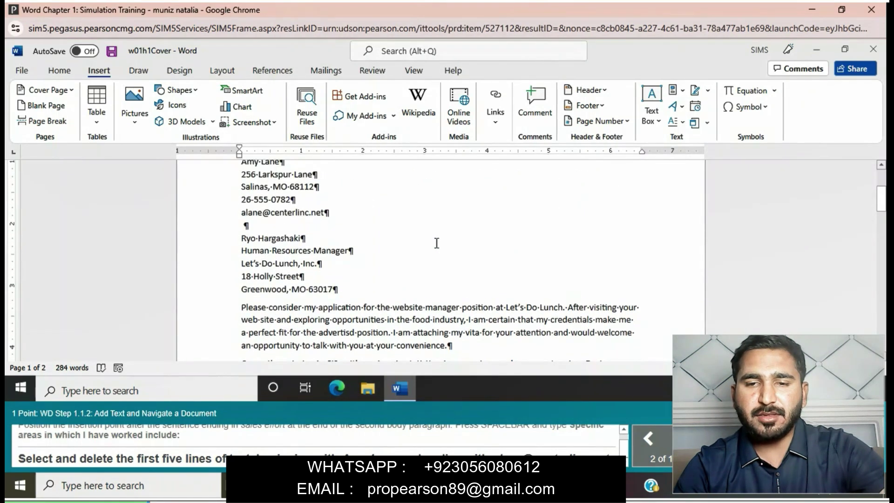
{"action": "left_click_drag", "start_coordinate": [241, 188], "coordinate": [333, 244]}
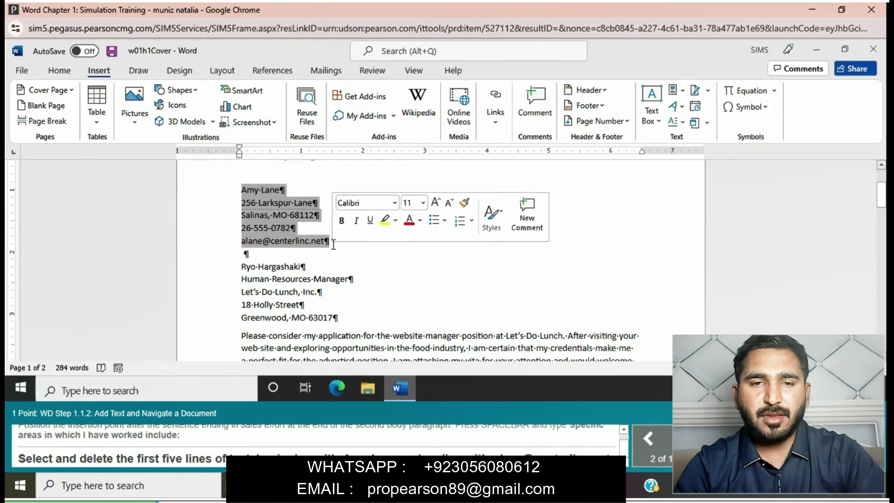
{"action": "key", "text": "Delete"}
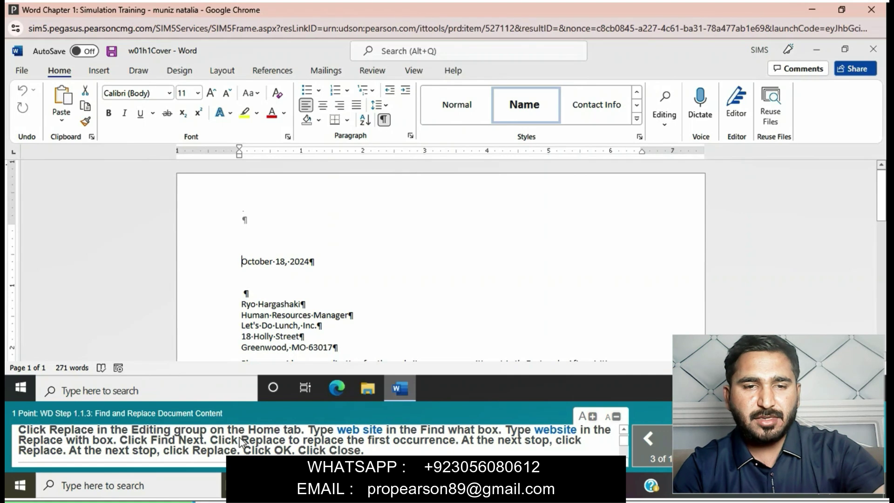
Step: Set up Replace to find 'web site' and replace it with 'website'
{"action": "left_click", "coordinate": [664, 124]}
{"action": "left_click", "coordinate": [670, 167]}
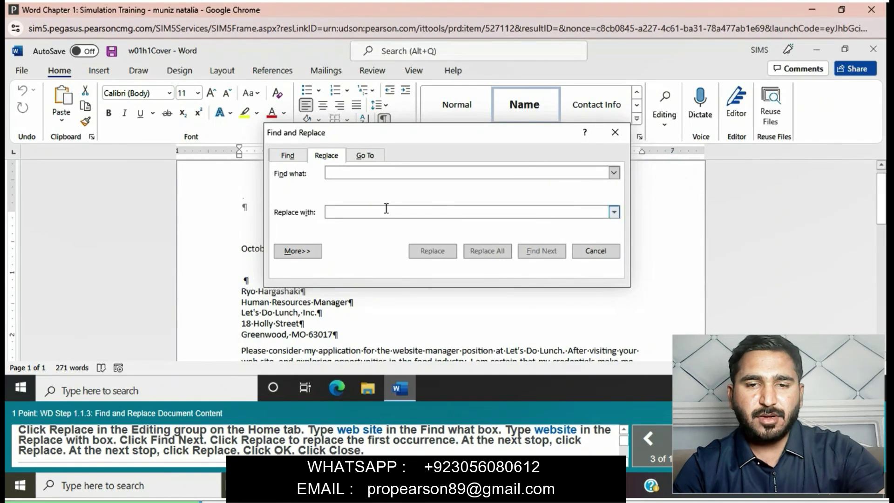
{"action": "type", "text": "web site"}
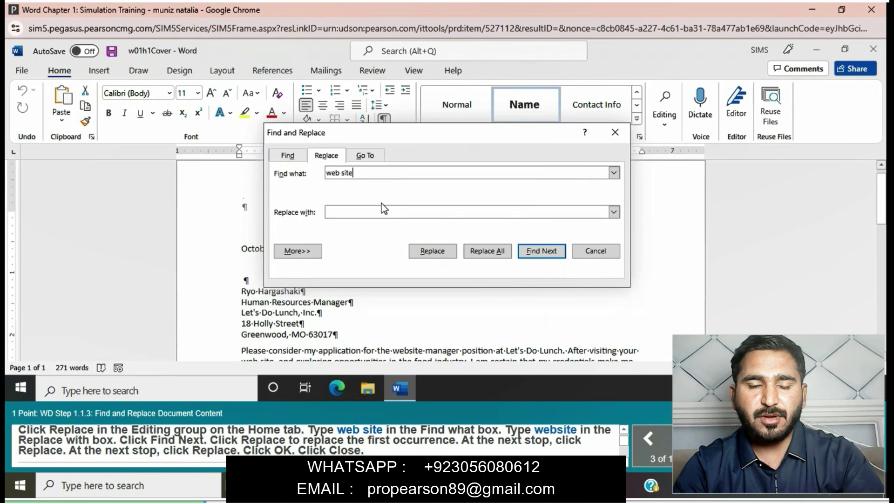
{"action": "left_click", "coordinate": [367, 215]}
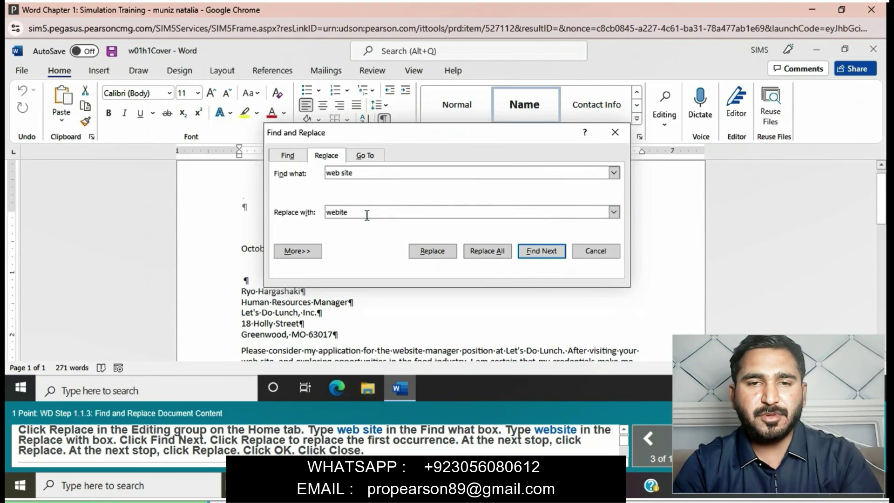
{"action": "key", "text": "BackSpace"}
{"action": "key", "text": "BackSpace"}
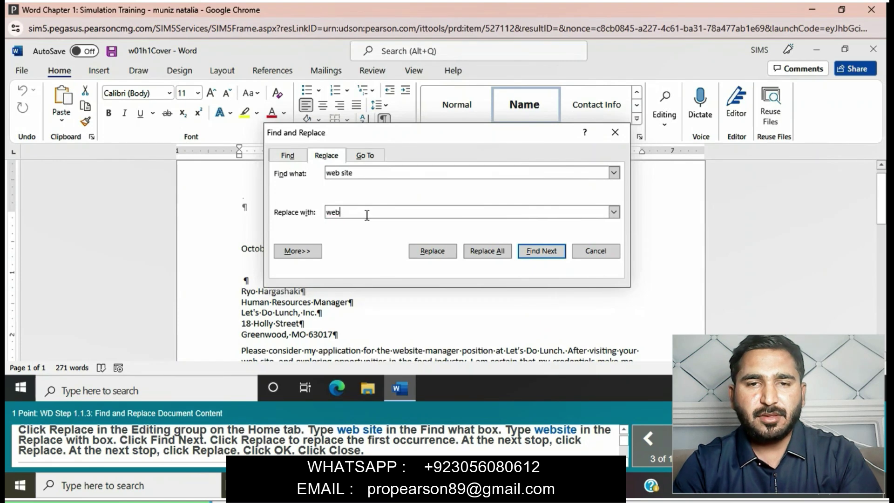
{"action": "type", "text": "site"}
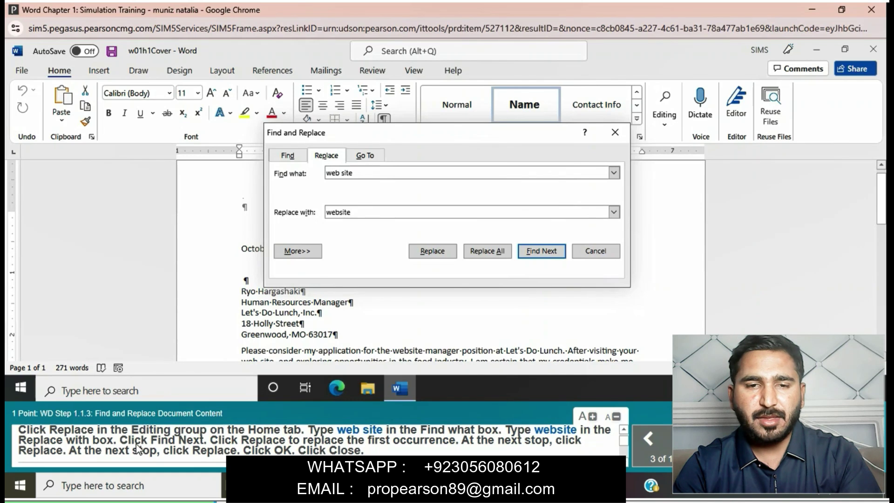
Step: Replace each of the three 'web site' occurrences with 'website', then close the dialog
{"action": "left_click", "coordinate": [547, 251]}
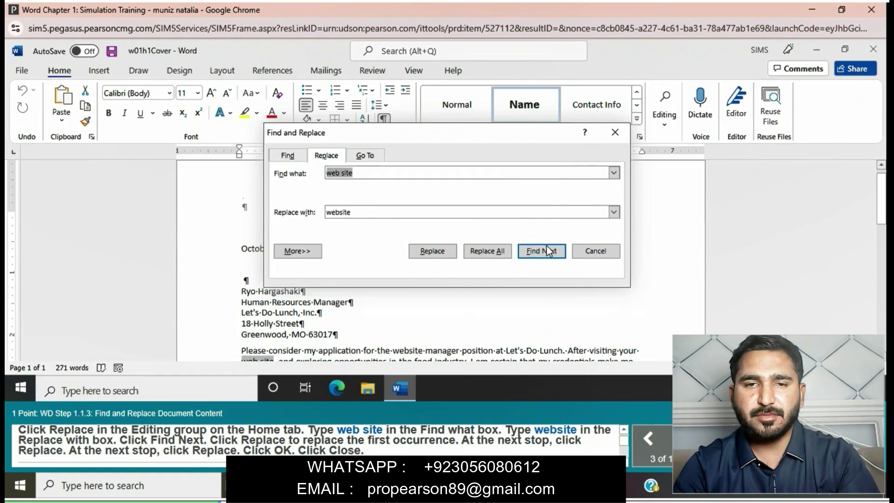
{"action": "left_click", "coordinate": [433, 251]}
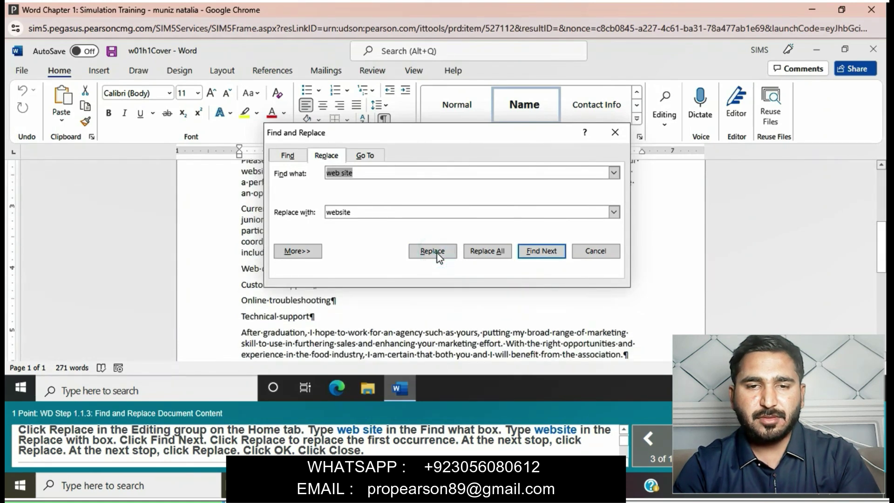
{"action": "left_click", "coordinate": [446, 255]}
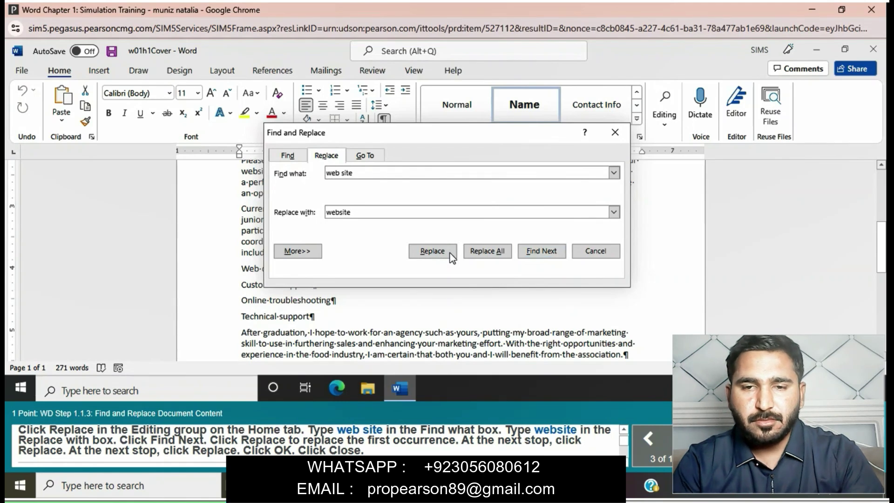
{"action": "left_click", "coordinate": [451, 257]}
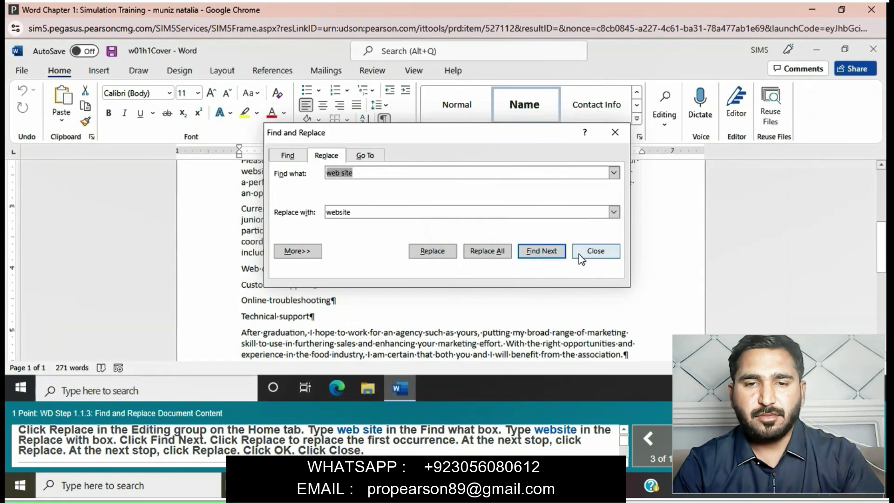
{"action": "left_click", "coordinate": [592, 251]}
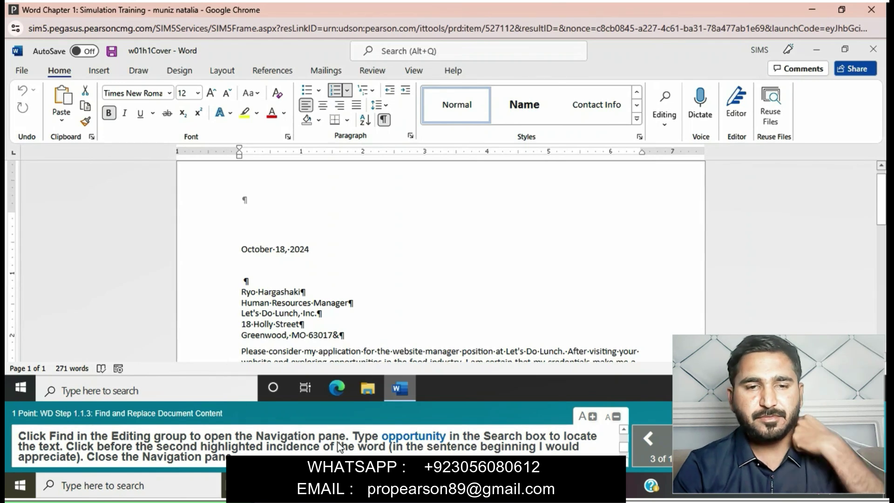
Step: Search for 'opportunity' and place the cursor before its second match, in 'I would appreciate the opportunity'
{"action": "left_click", "coordinate": [666, 124]}
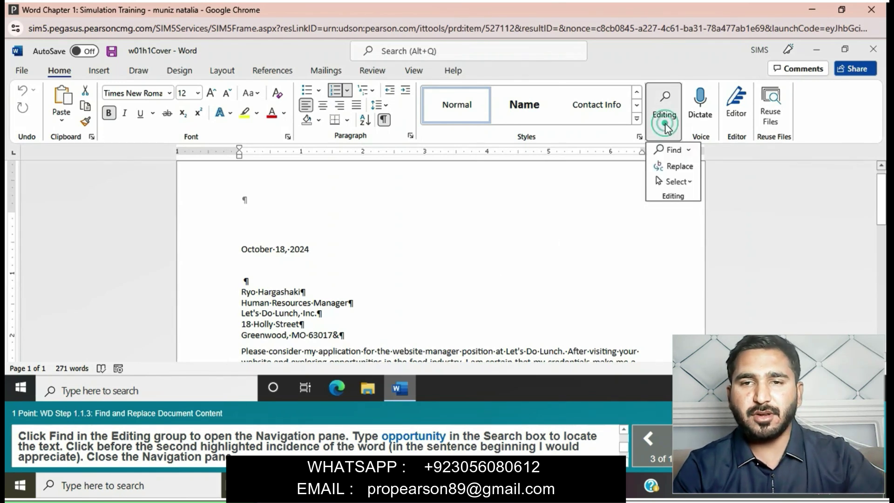
{"action": "left_click", "coordinate": [673, 151]}
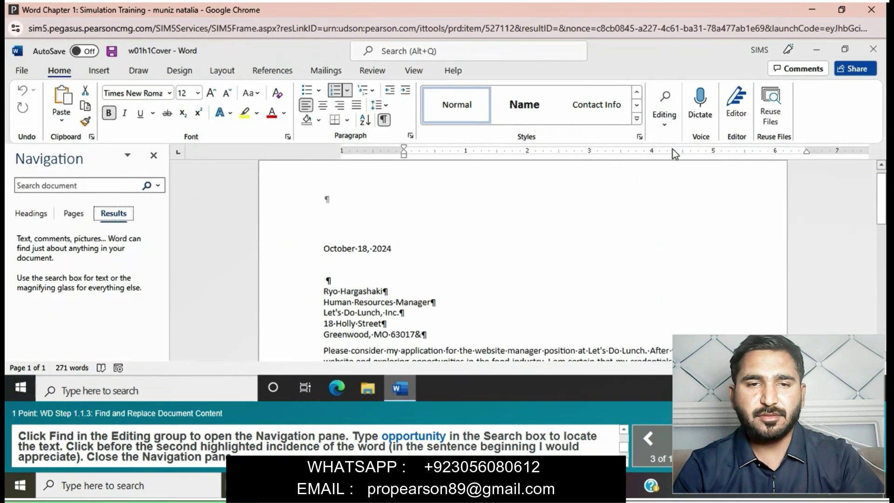
{"action": "left_click", "coordinate": [665, 114]}
{"action": "left_click", "coordinate": [110, 186]}
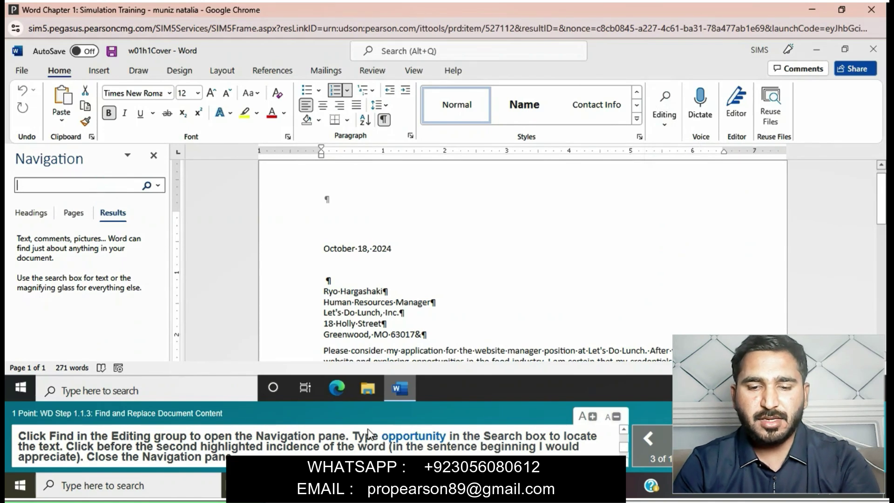
{"action": "type", "text": "oppor"}
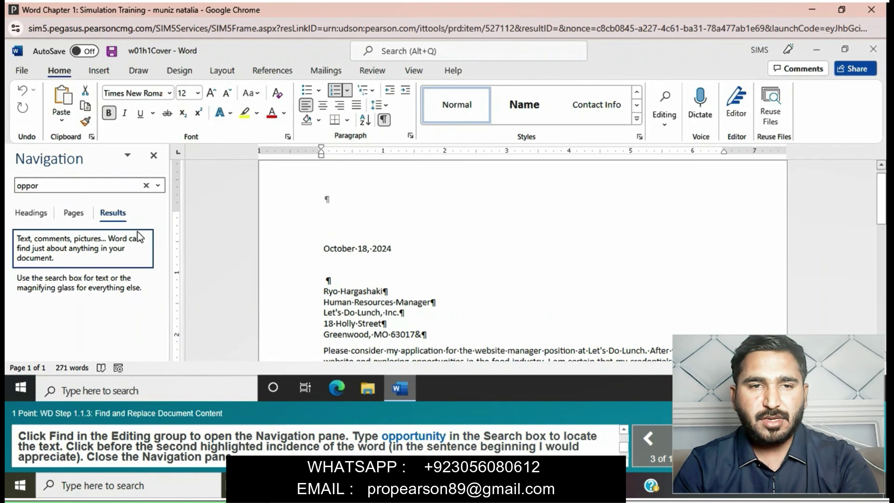
{"action": "type", "text": "tunity"}
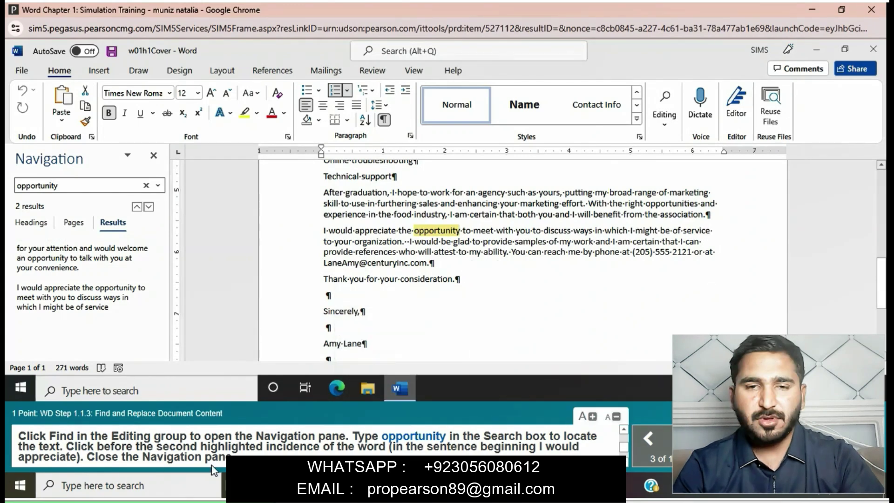
{"action": "left_click", "coordinate": [415, 231]}
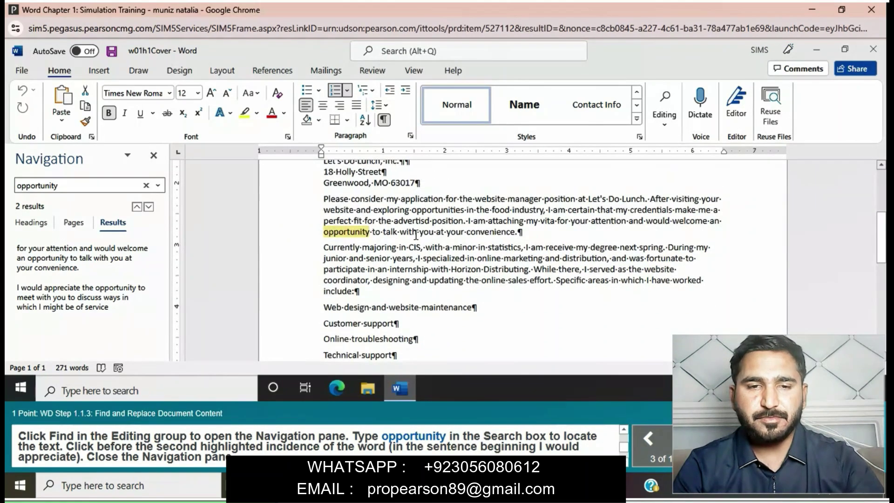
{"action": "left_click", "coordinate": [415, 249]}
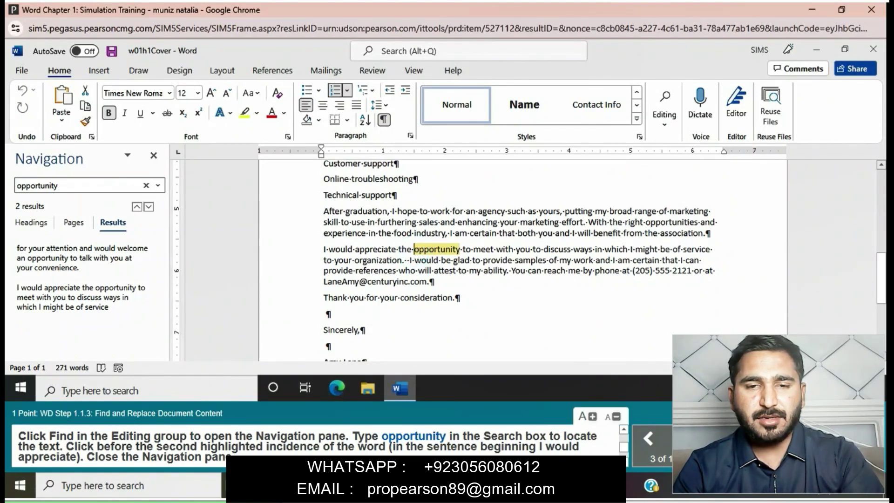
{"action": "left_click", "coordinate": [154, 158]}
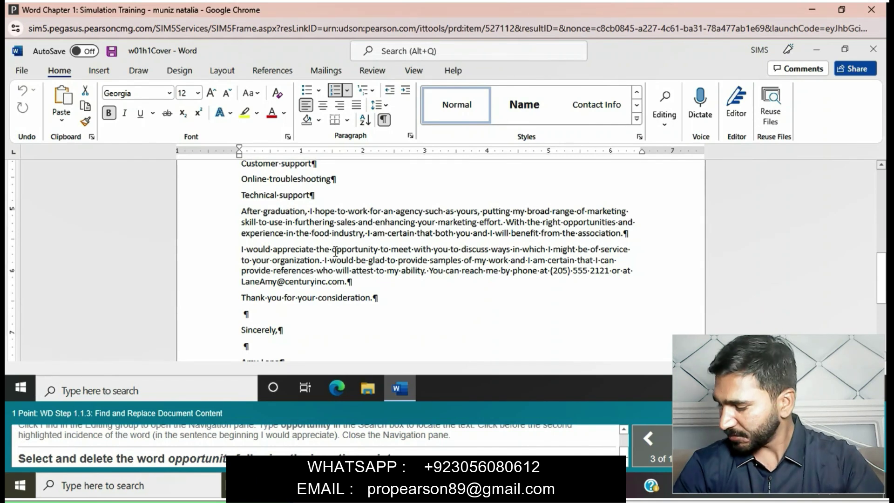
Step: Remove the word 'opportunity' from the closing paragraph's 'I would appreciate the' sentence
{"action": "left_click_drag", "start_coordinate": [332, 252], "coordinate": [375, 254]}
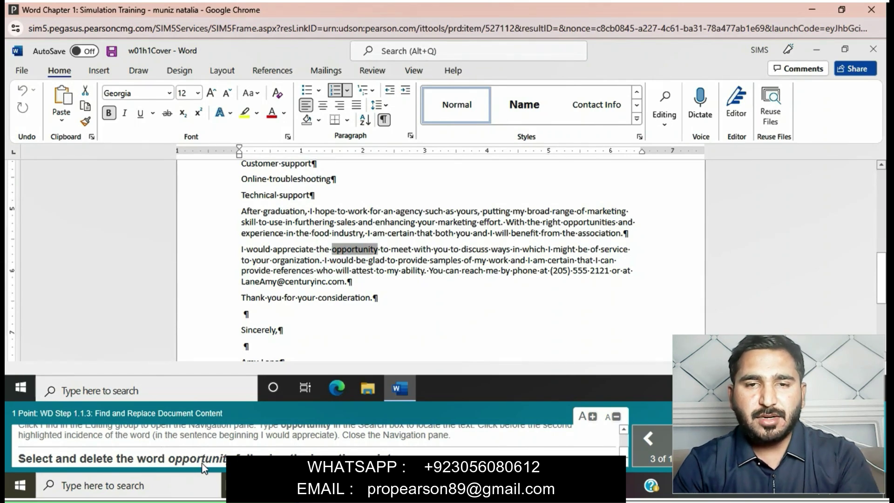
{"action": "key", "text": "Delete"}
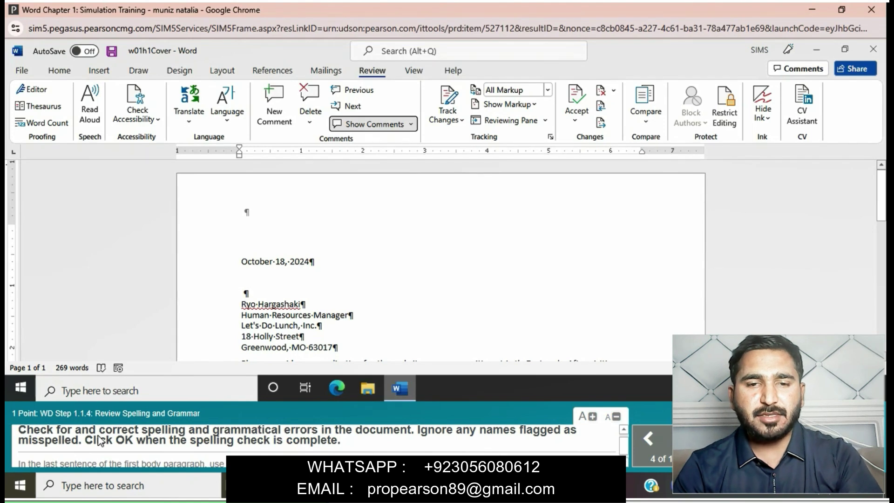
Step: Run the Editor spelling check, ignore the flagged recipient's name and accept 'advertised'
{"action": "scroll", "coordinate": [99, 441], "scroll_direction": "up", "scroll_amount": 1}
{"action": "scroll", "coordinate": [99, 441], "scroll_direction": "up", "scroll_amount": 1}
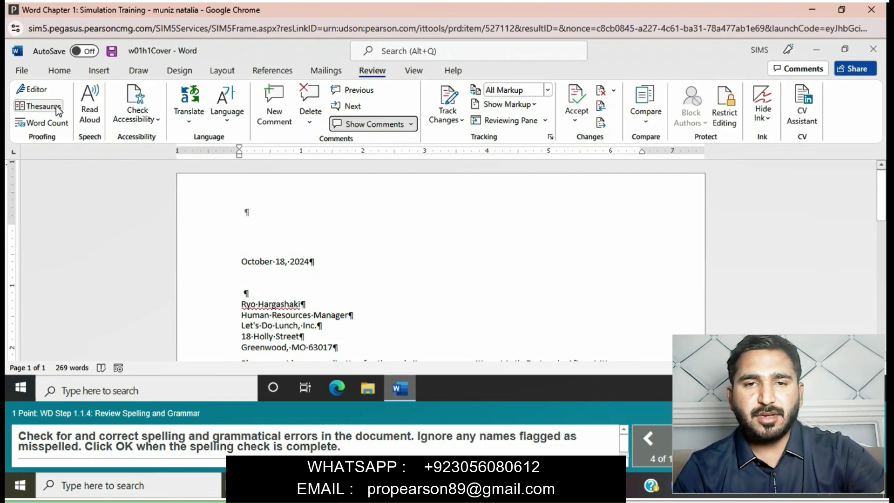
{"action": "left_click", "coordinate": [37, 90]}
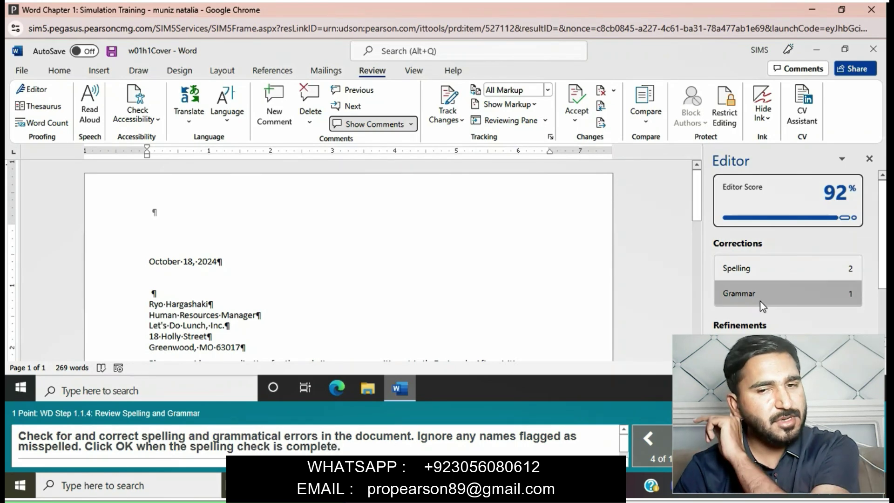
{"action": "left_click", "coordinate": [762, 275]}
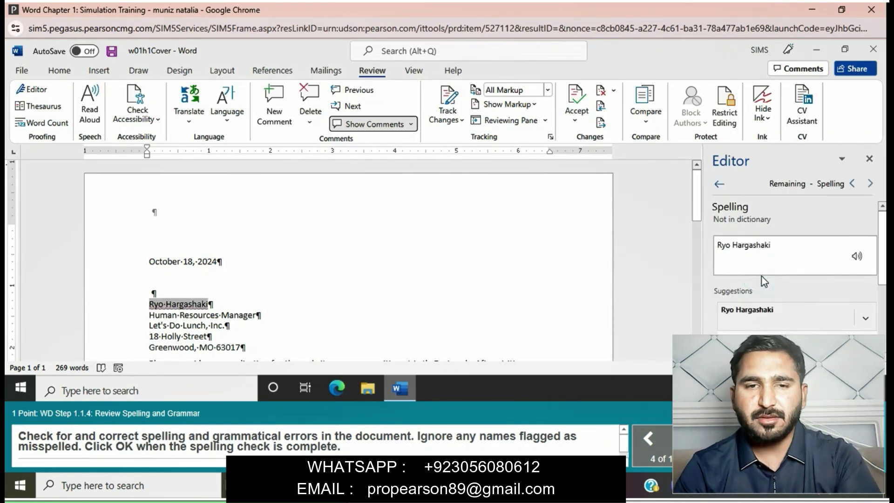
{"action": "left_click", "coordinate": [759, 311]}
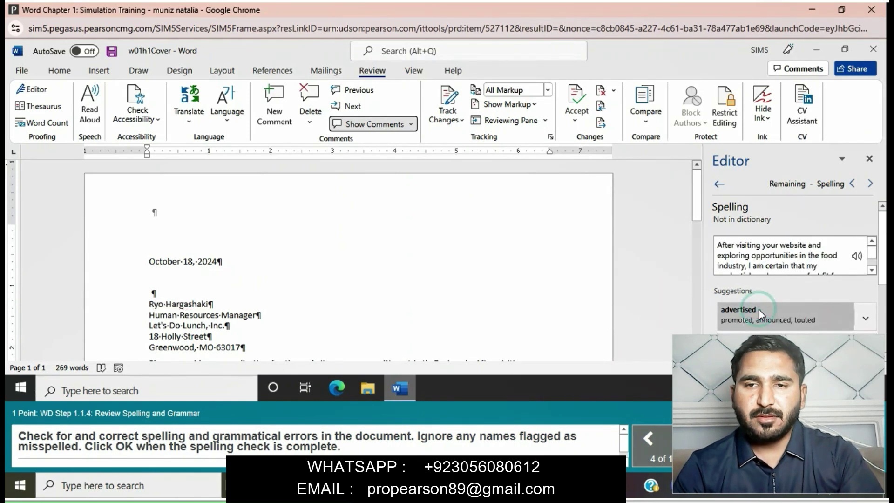
{"action": "left_click", "coordinate": [759, 310]}
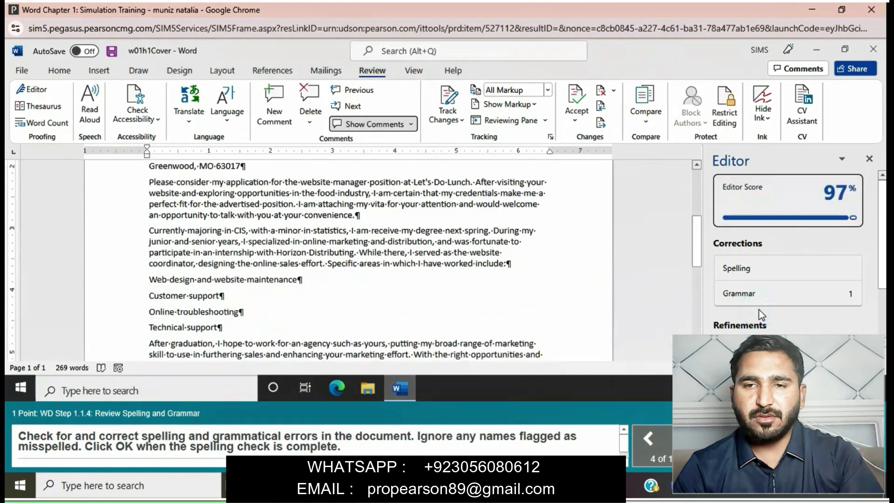
Step: Open the grammar issue 'I am receive my degree', which suggests 'receiving'
{"action": "left_click", "coordinate": [758, 298]}
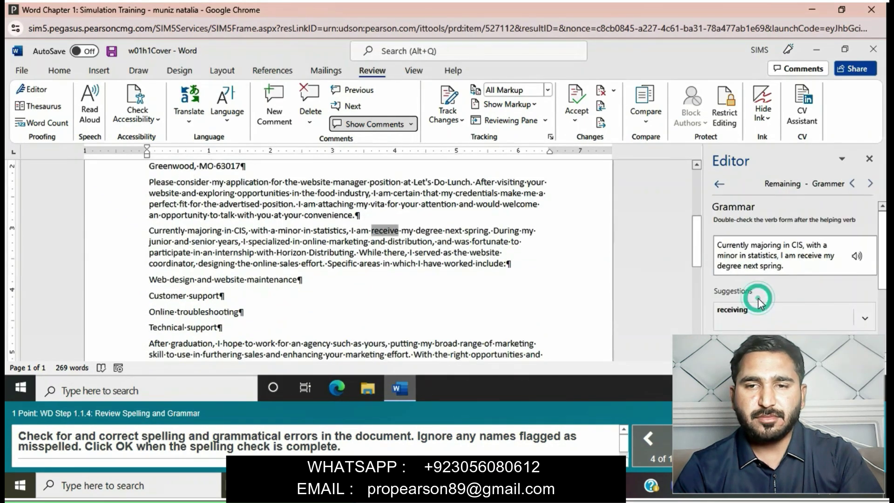
{"action": "left_click", "coordinate": [759, 298]}
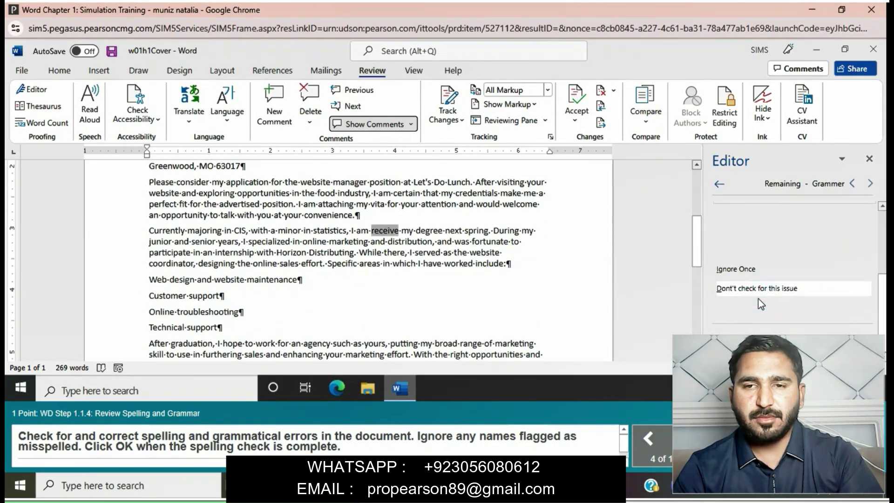
{"action": "left_click", "coordinate": [738, 269]}
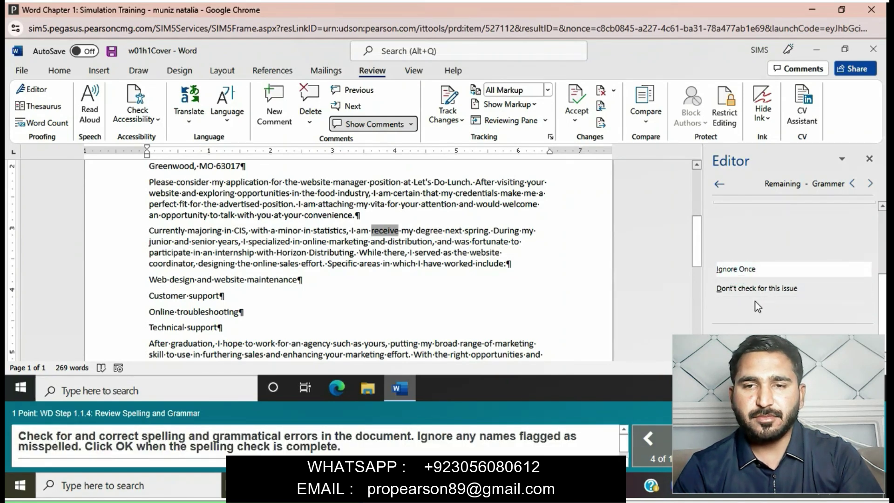
{"action": "left_click", "coordinate": [748, 289]}
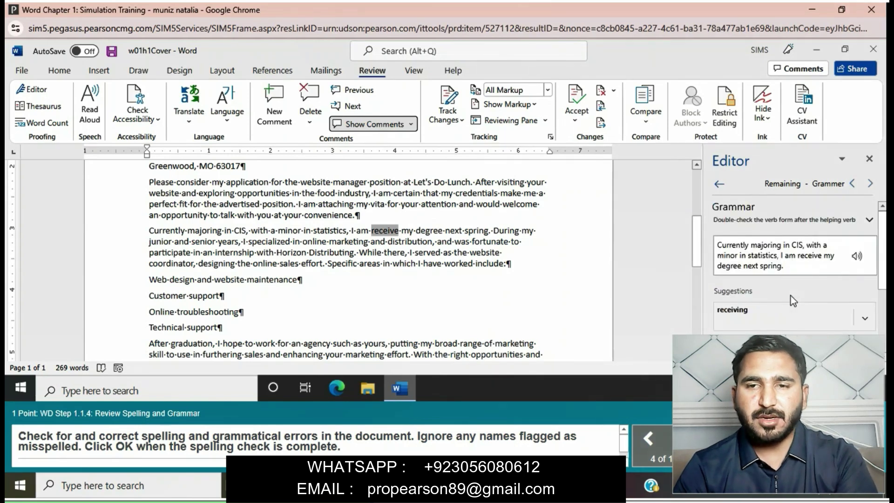
Step: Correct 'I am receive' to 'I am receiving' and close the readability and review-complete messages
{"action": "left_click", "coordinate": [772, 316]}
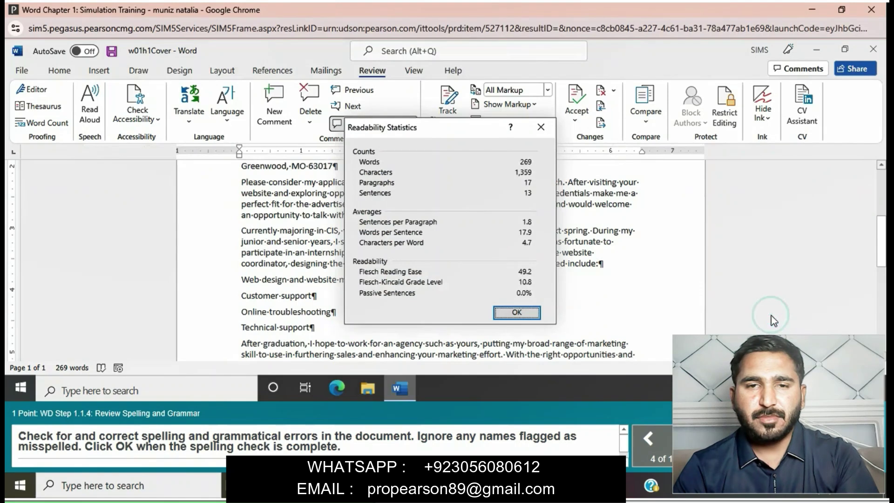
{"action": "left_click", "coordinate": [538, 313]}
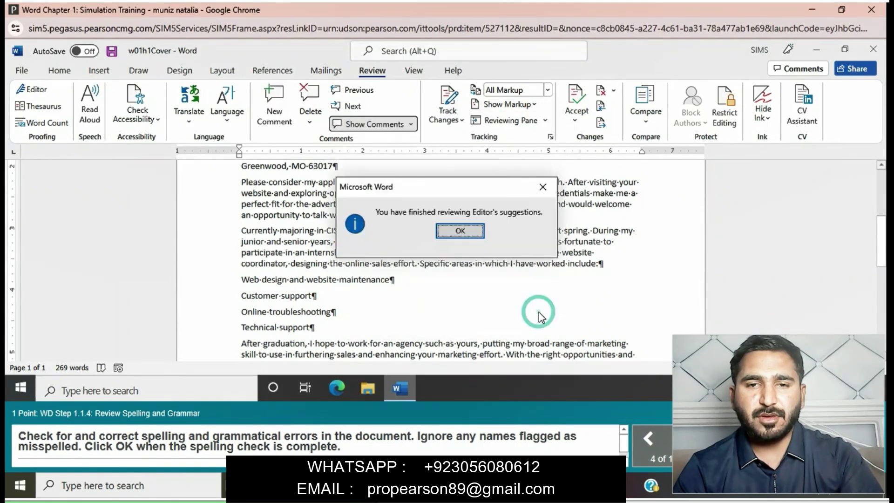
{"action": "left_click", "coordinate": [464, 233]}
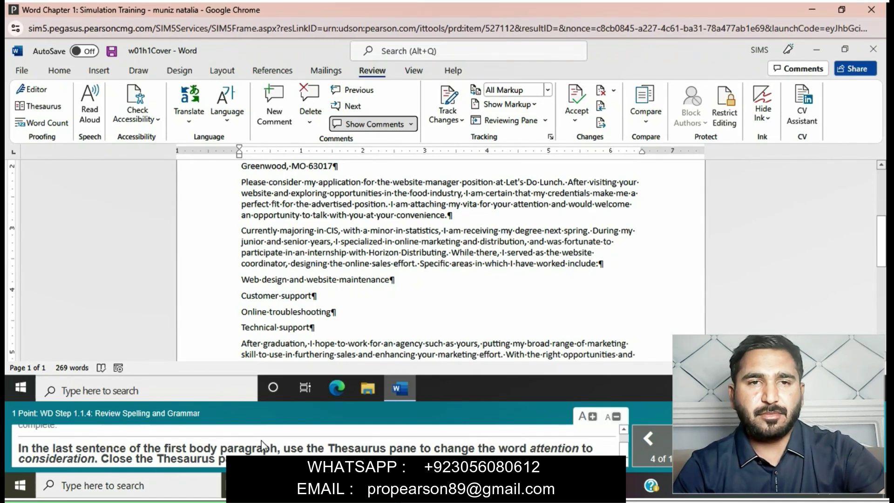
Step: Replace 'attention' with the thesaurus synonym 'consideration' in the first body paragraph
{"action": "scroll", "coordinate": [371, 276], "scroll_direction": "up", "scroll_amount": 3}
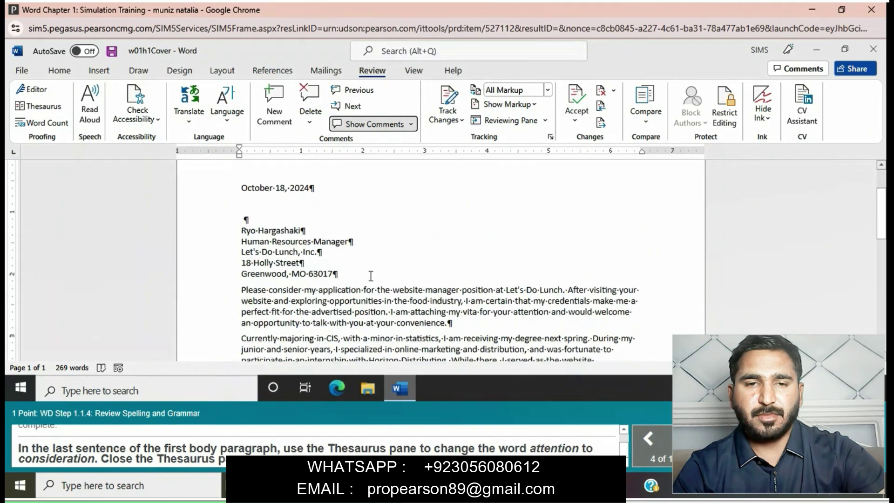
{"action": "scroll", "coordinate": [371, 275], "scroll_direction": "down", "scroll_amount": 1}
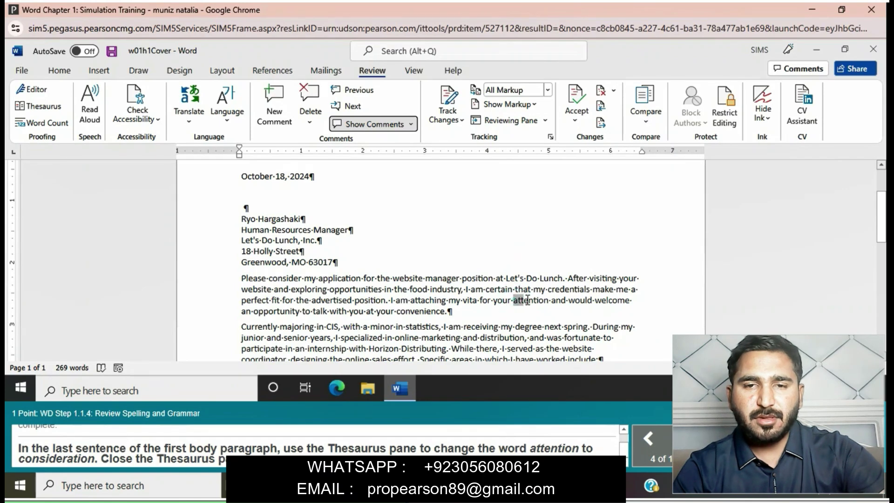
{"action": "left_click_drag", "start_coordinate": [514, 300], "coordinate": [547, 301]}
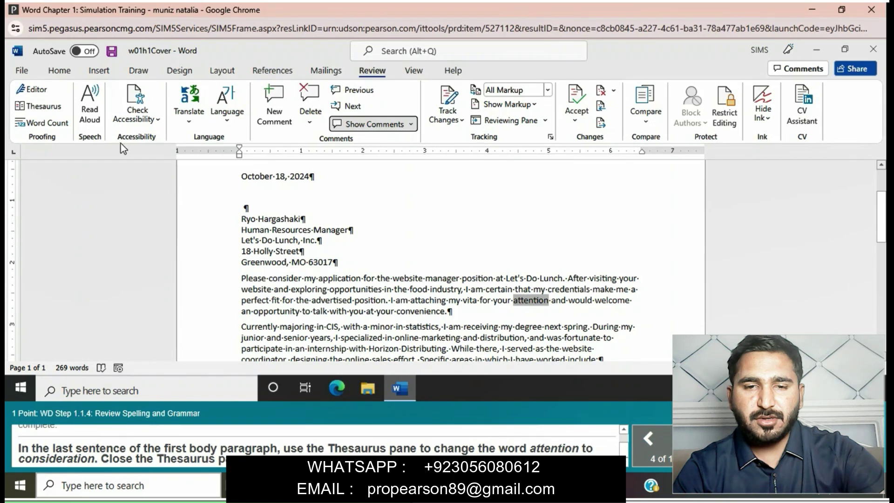
{"action": "left_click", "coordinate": [70, 107]}
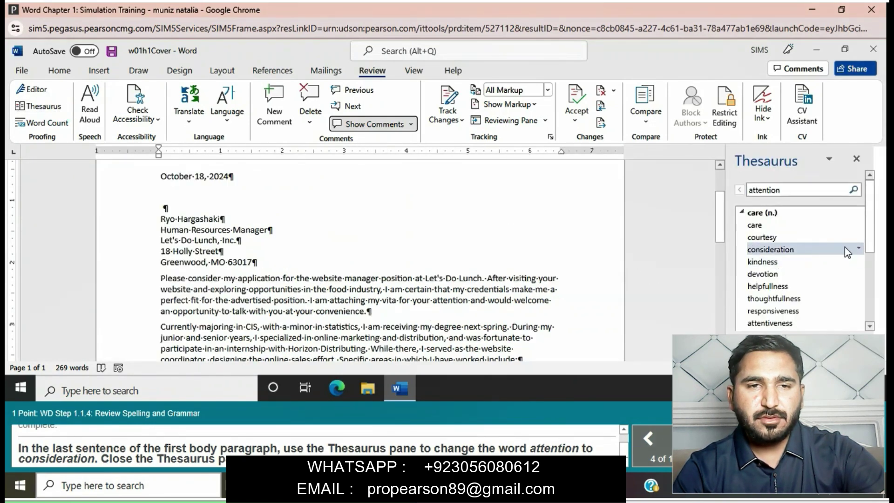
{"action": "left_click", "coordinate": [860, 250]}
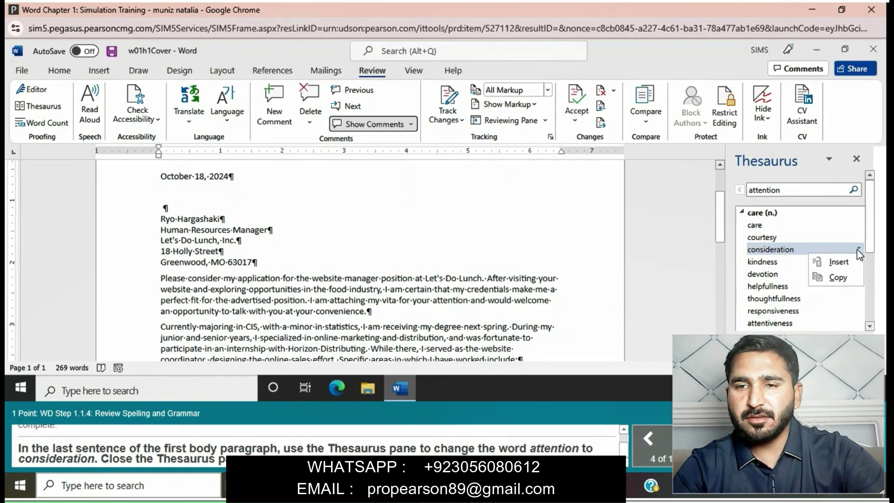
{"action": "left_click", "coordinate": [841, 262]}
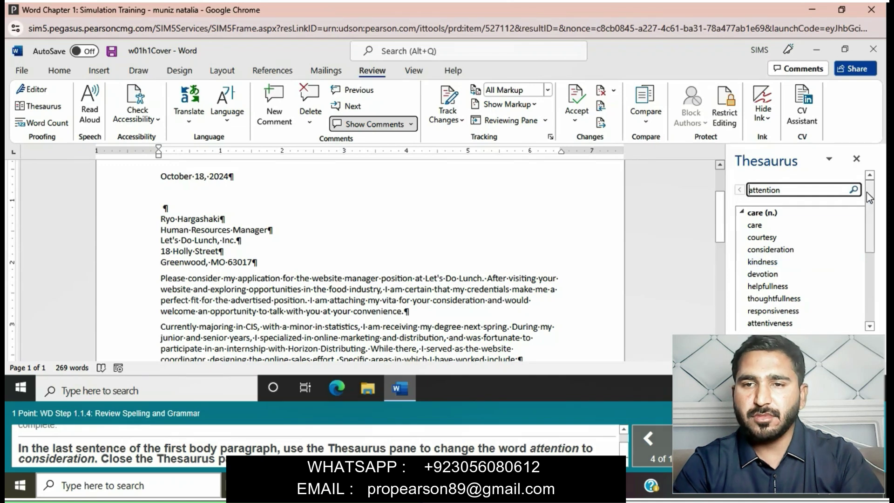
{"action": "left_click", "coordinate": [860, 163]}
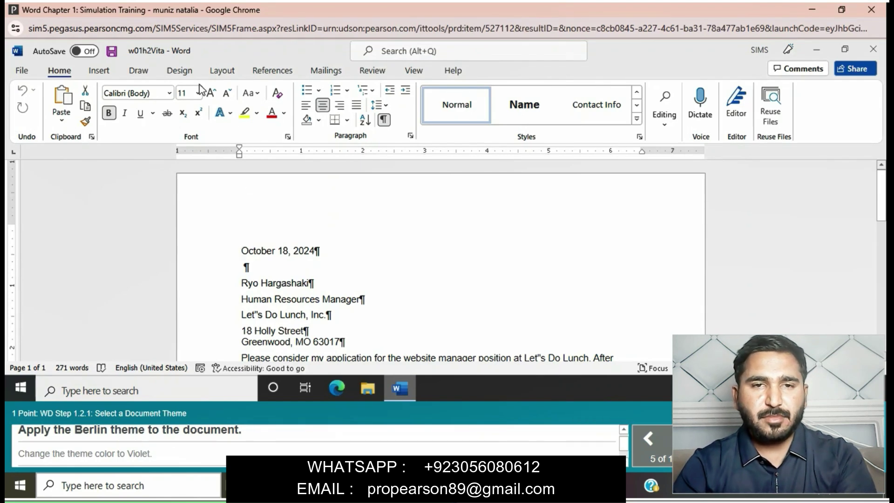
Step: Apply the Berlin theme from the Design tab's Themes gallery
{"action": "left_click", "coordinate": [180, 70]}
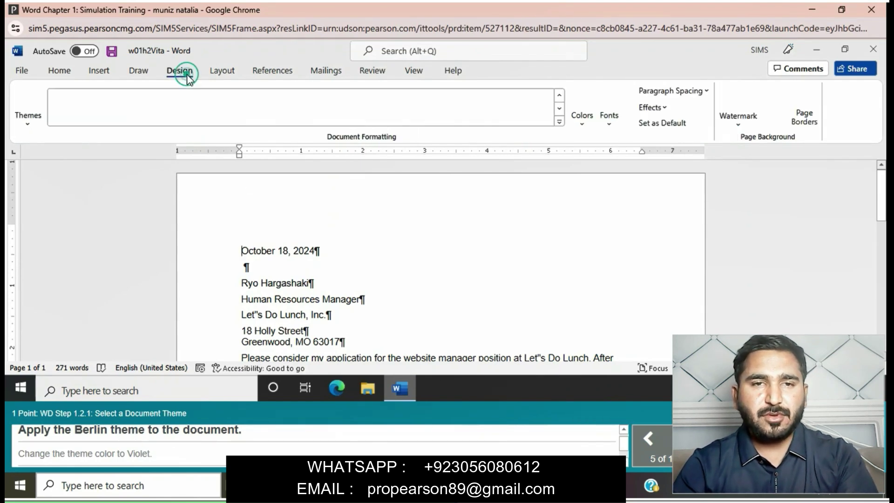
{"action": "left_click", "coordinate": [24, 122]}
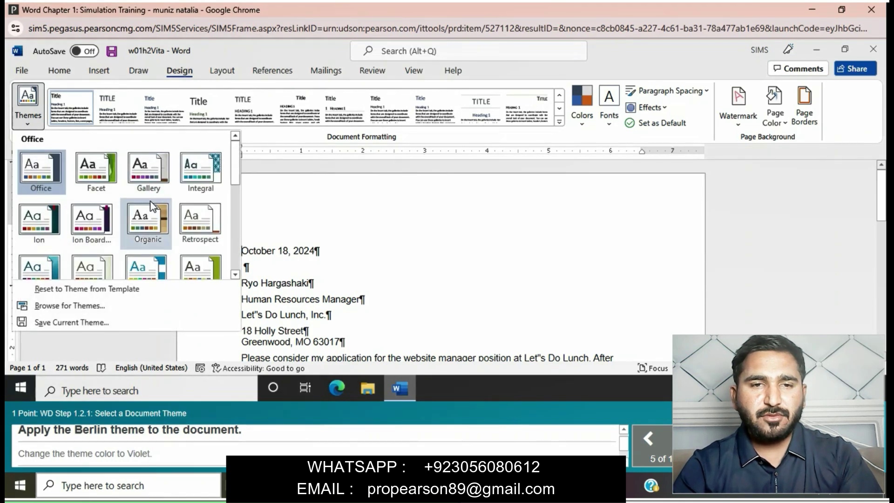
{"action": "scroll", "coordinate": [150, 202], "scroll_direction": "down", "scroll_amount": 2}
{"action": "scroll", "coordinate": [150, 201], "scroll_direction": "down", "scroll_amount": 1}
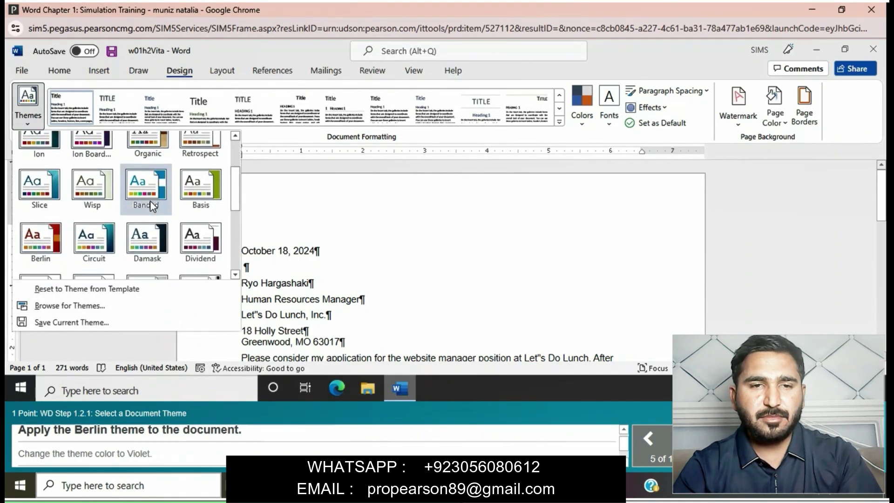
{"action": "left_click", "coordinate": [54, 216]}
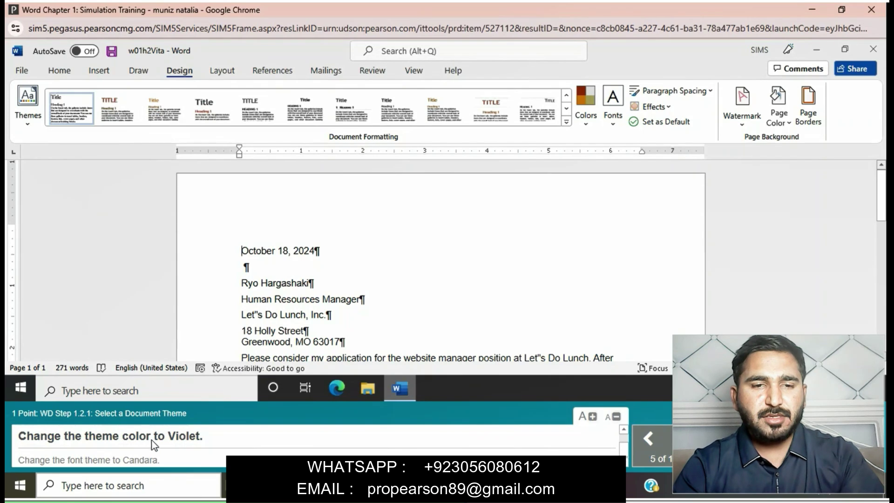
Step: Set the document's theme colours to Violet
{"action": "left_click", "coordinate": [586, 116]}
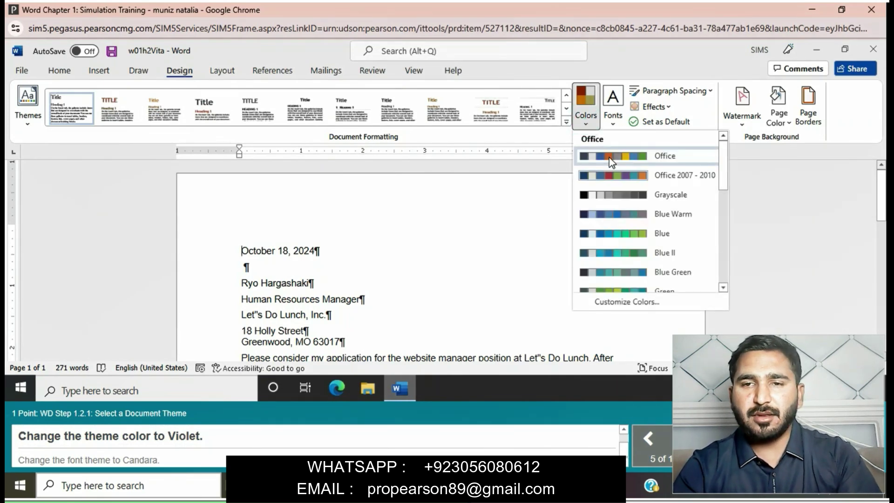
{"action": "scroll", "coordinate": [670, 253], "scroll_direction": "down", "scroll_amount": 5}
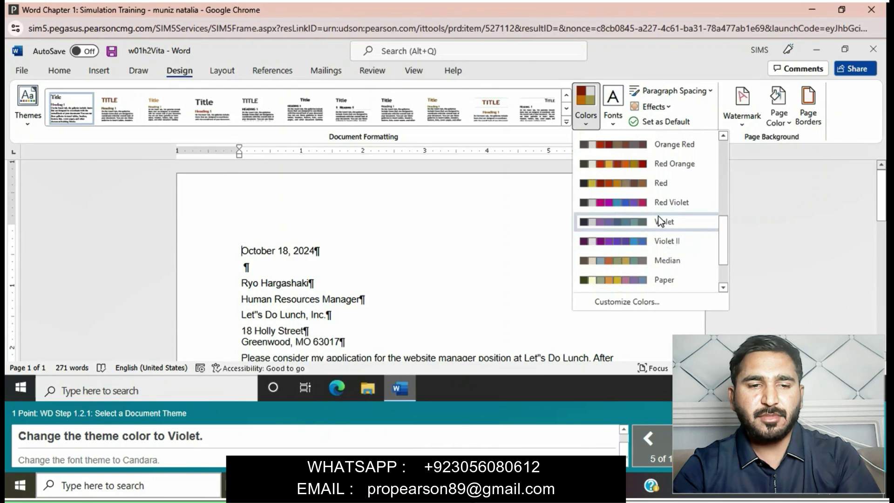
{"action": "left_click", "coordinate": [660, 221]}
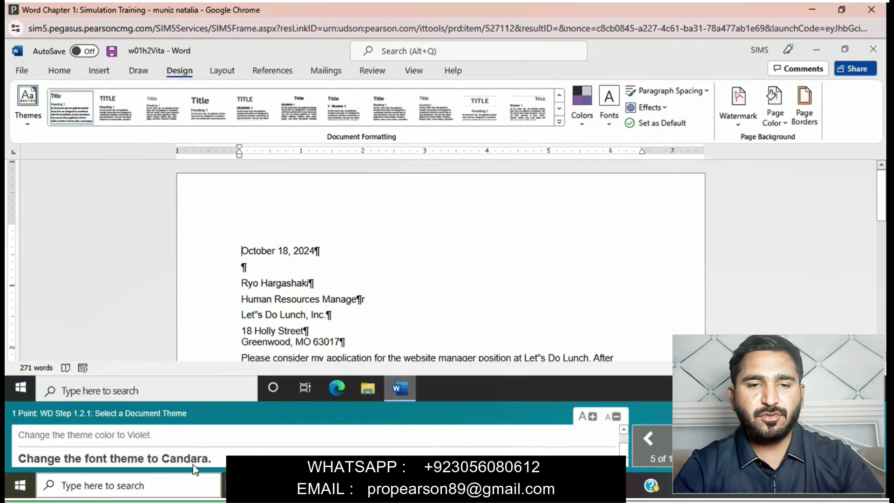
Step: Set the document's theme fonts to Candara
{"action": "left_click", "coordinate": [611, 118]}
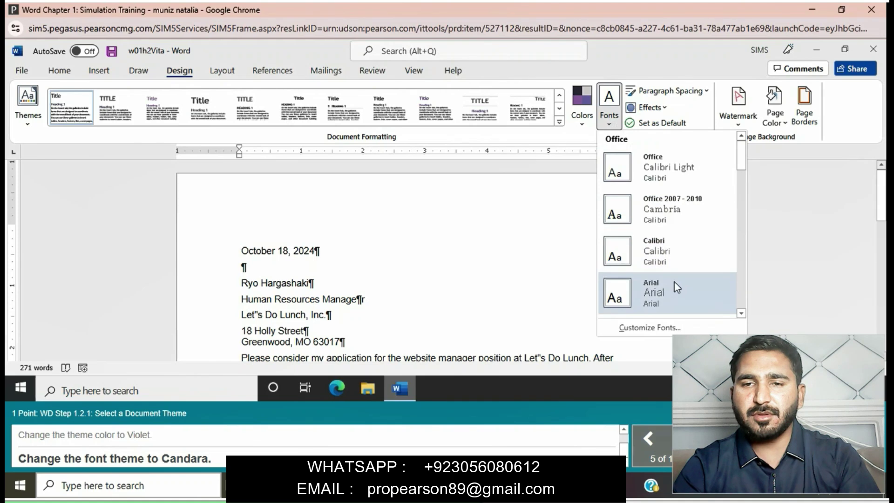
{"action": "scroll", "coordinate": [675, 282], "scroll_direction": "down", "scroll_amount": 3}
{"action": "scroll", "coordinate": [675, 282], "scroll_direction": "down", "scroll_amount": 1}
{"action": "left_click", "coordinate": [668, 257]}
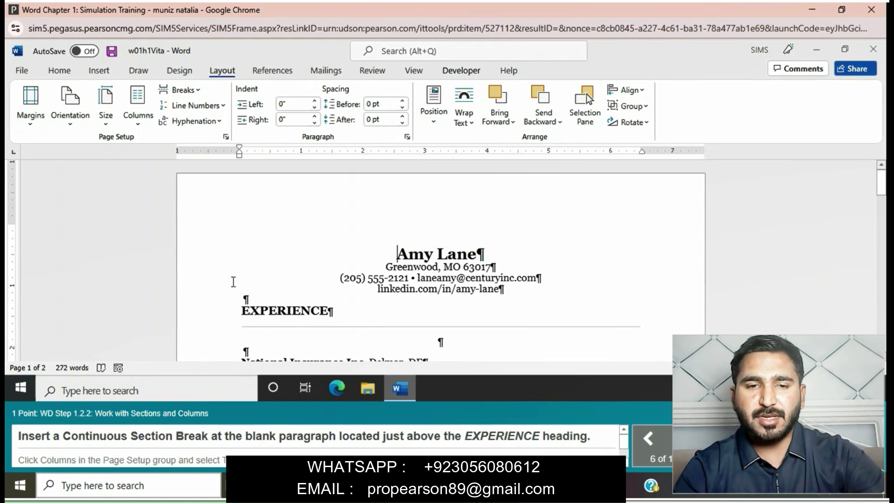
Step: Insert a continuous section break on the blank line above the EXPERIENCE heading
{"action": "left_click", "coordinate": [242, 296]}
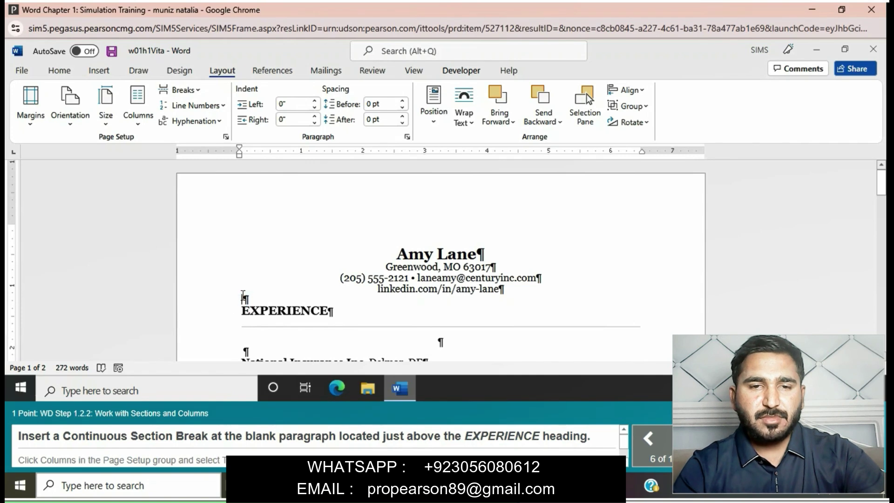
{"action": "left_click", "coordinate": [196, 91]}
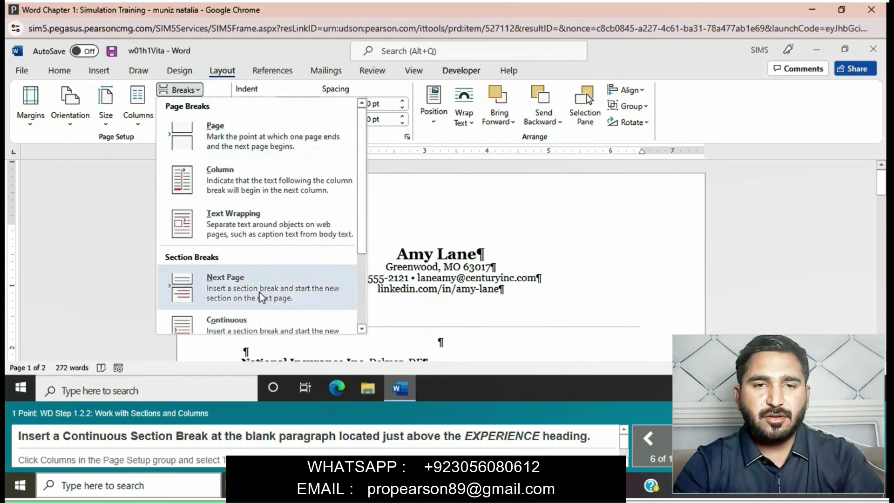
{"action": "scroll", "coordinate": [259, 293], "scroll_direction": "down", "scroll_amount": 1}
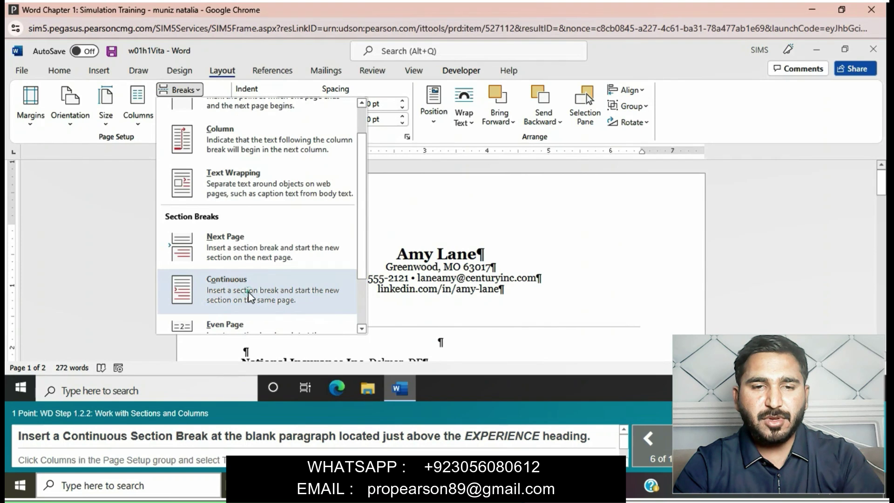
{"action": "left_click", "coordinate": [249, 293]}
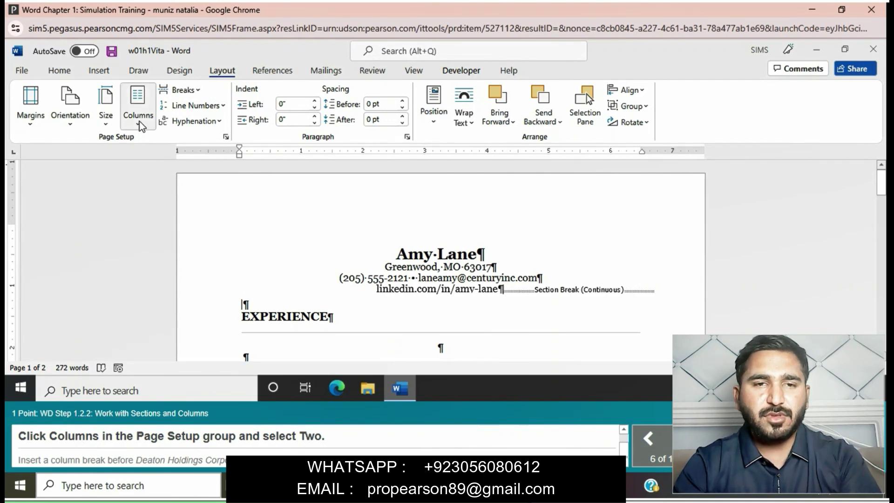
Step: Format the resume body below the section break into two columns, fitting on one page
{"action": "left_click", "coordinate": [138, 105]}
{"action": "left_click", "coordinate": [158, 181]}
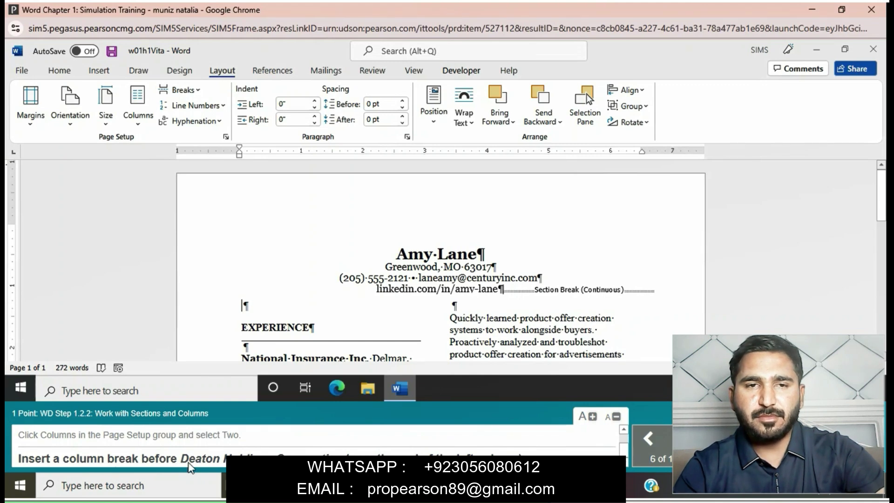
{"action": "scroll", "coordinate": [375, 323], "scroll_direction": "down", "scroll_amount": 4}
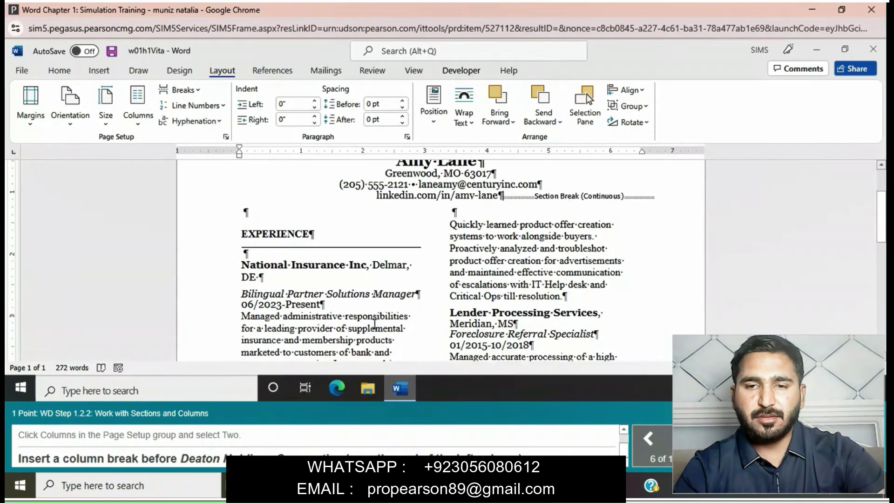
{"action": "scroll", "coordinate": [375, 322], "scroll_direction": "down", "scroll_amount": 8}
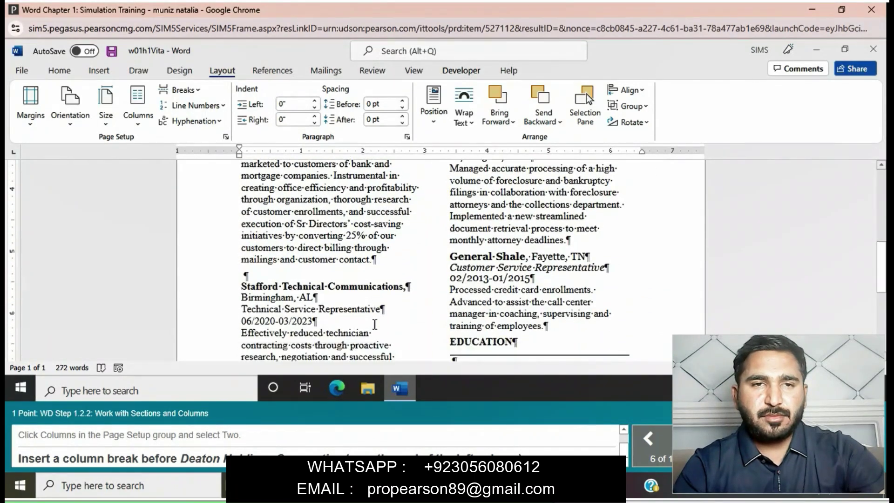
{"action": "scroll", "coordinate": [375, 323], "scroll_direction": "down", "scroll_amount": 8}
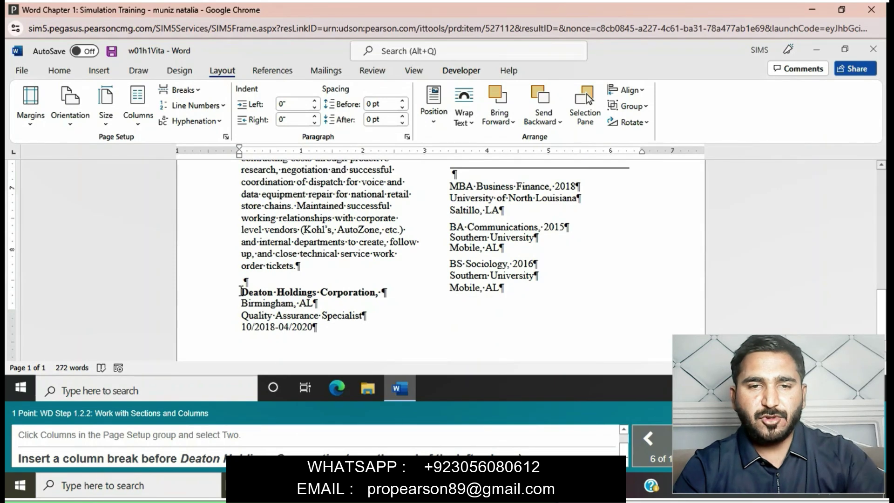
Step: Insert a column break before Deaton Holdings Corporation so it starts the second column
{"action": "left_click", "coordinate": [240, 292]}
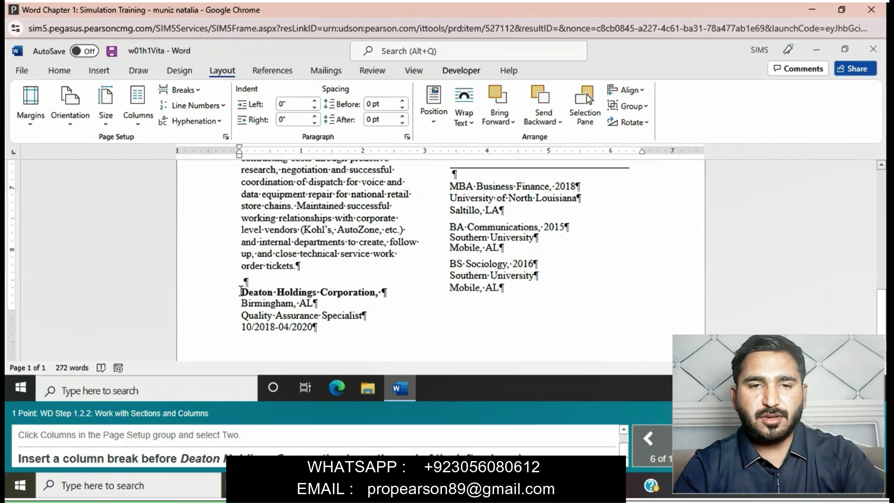
{"action": "left_click", "coordinate": [186, 90]}
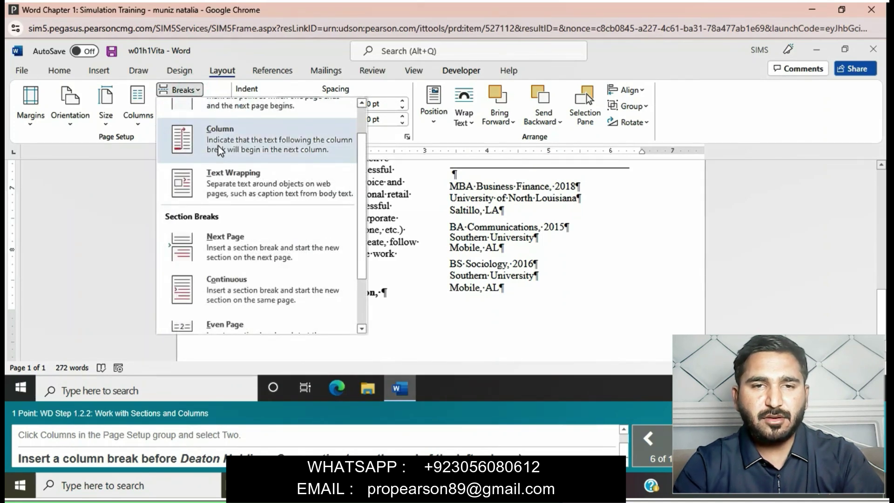
{"action": "left_click", "coordinate": [219, 146]}
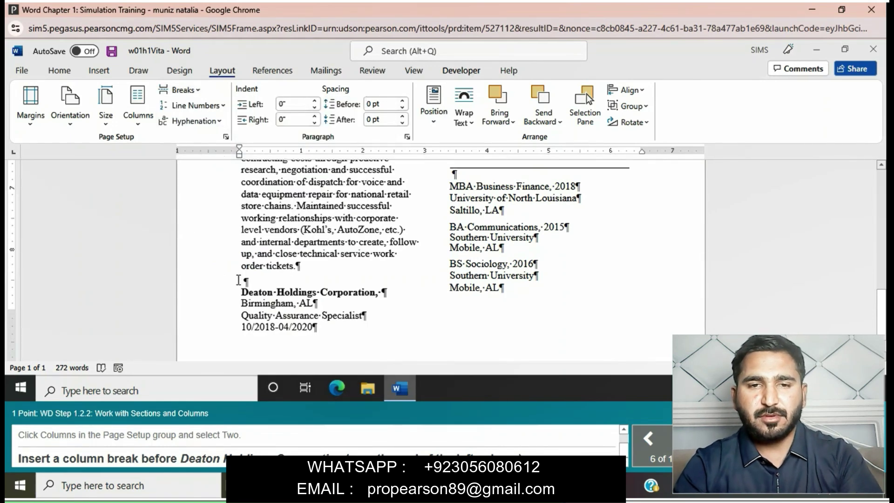
{"action": "left_click", "coordinate": [239, 280]}
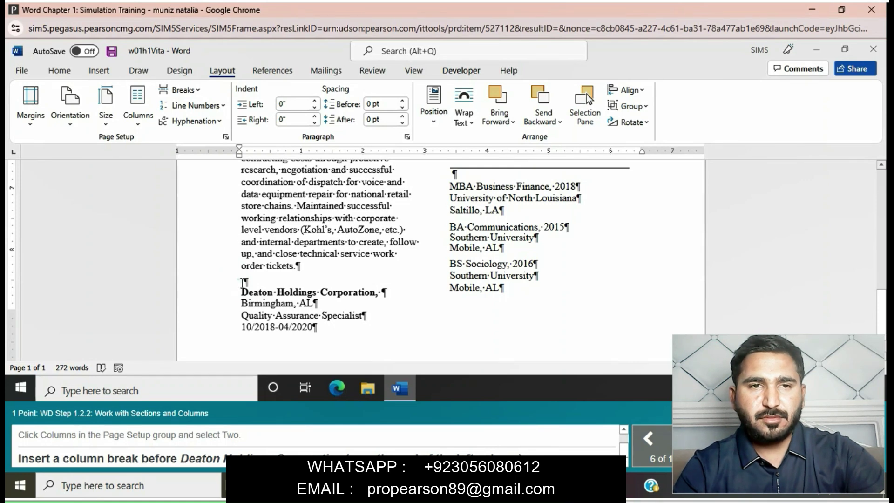
{"action": "left_click", "coordinate": [240, 281]}
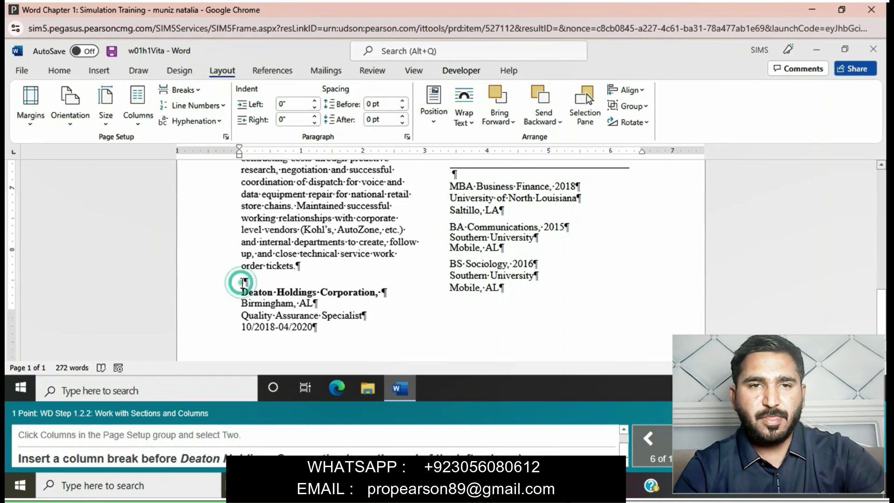
{"action": "left_click", "coordinate": [183, 90]}
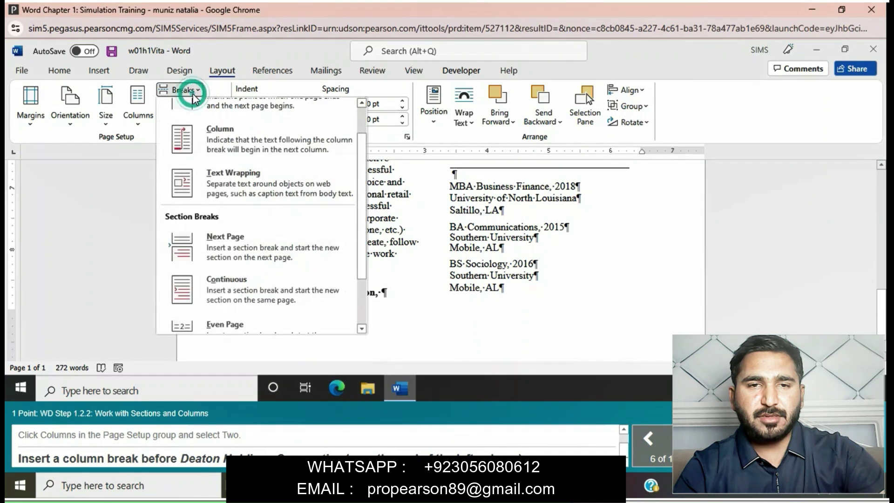
{"action": "left_click", "coordinate": [226, 138]}
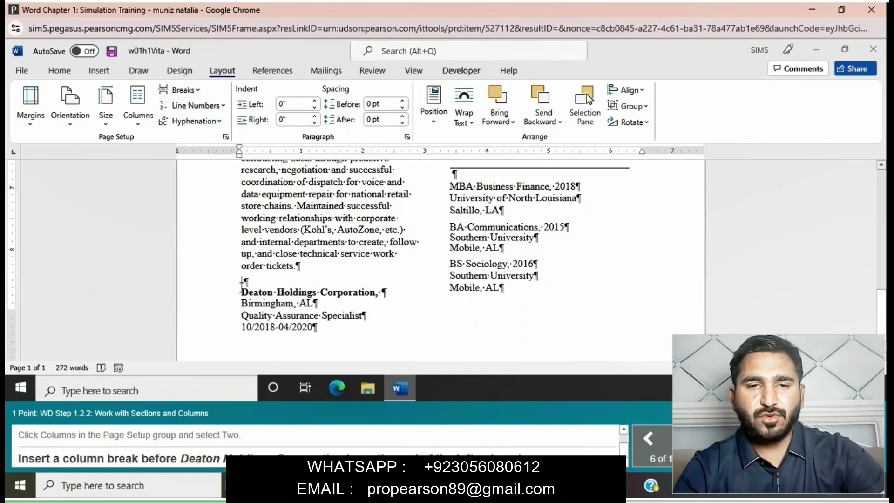
{"action": "left_click", "coordinate": [243, 286]}
{"action": "left_click", "coordinate": [241, 290]}
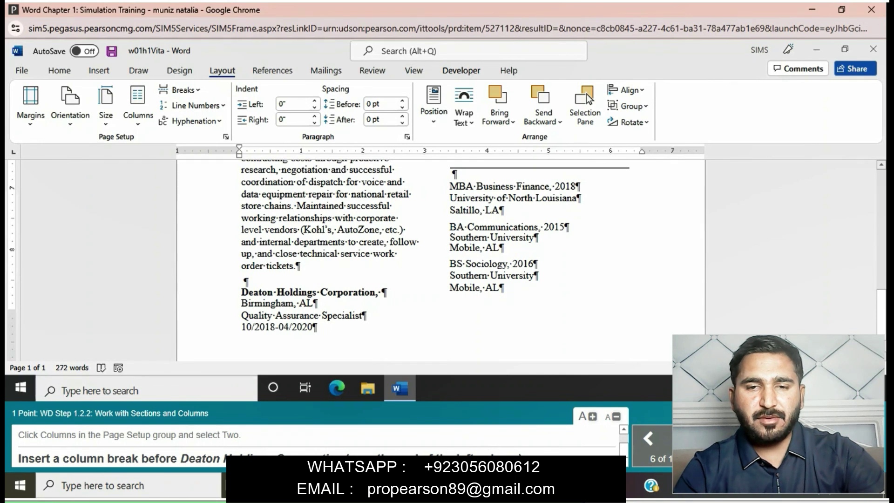
{"action": "left_click", "coordinate": [195, 93]}
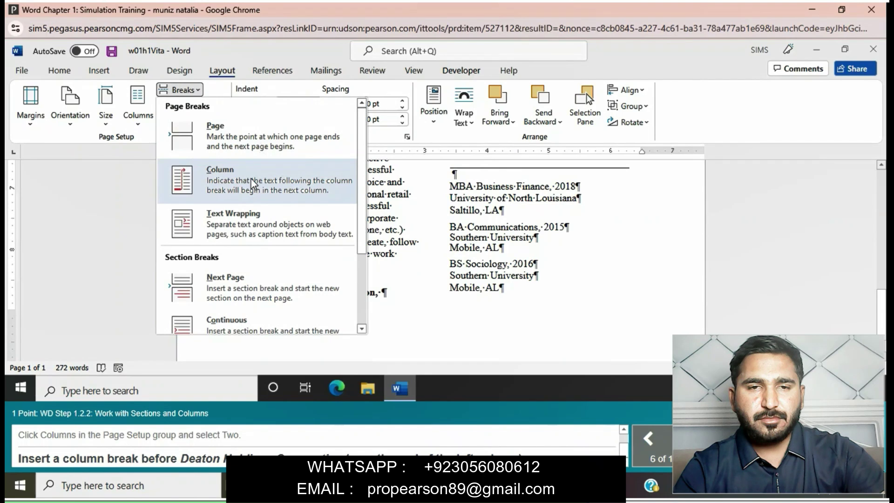
{"action": "left_click", "coordinate": [252, 183]}
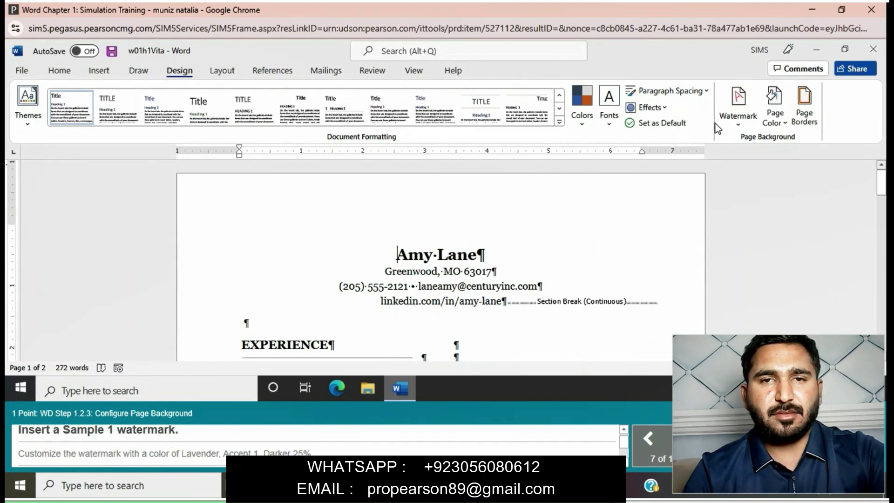
Step: Add the SAMPLE 1 disclaimer watermark to the resume
{"action": "left_click", "coordinate": [745, 127]}
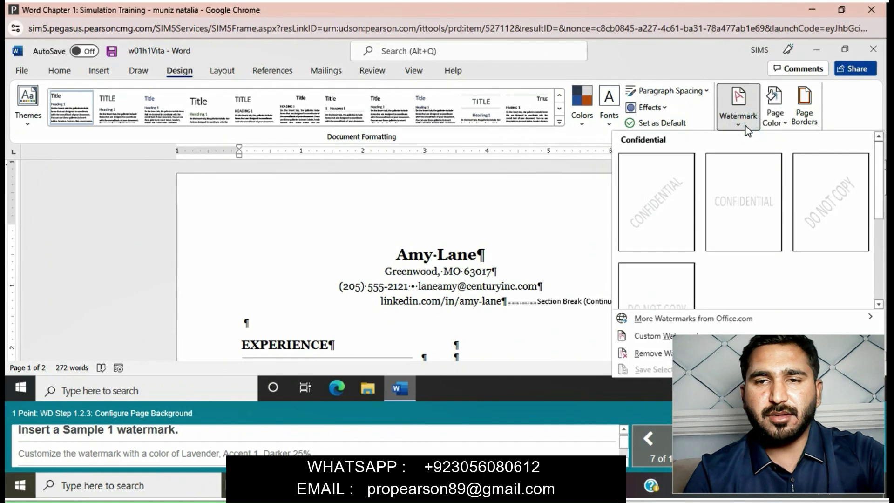
{"action": "scroll", "coordinate": [747, 193], "scroll_direction": "down", "scroll_amount": 4}
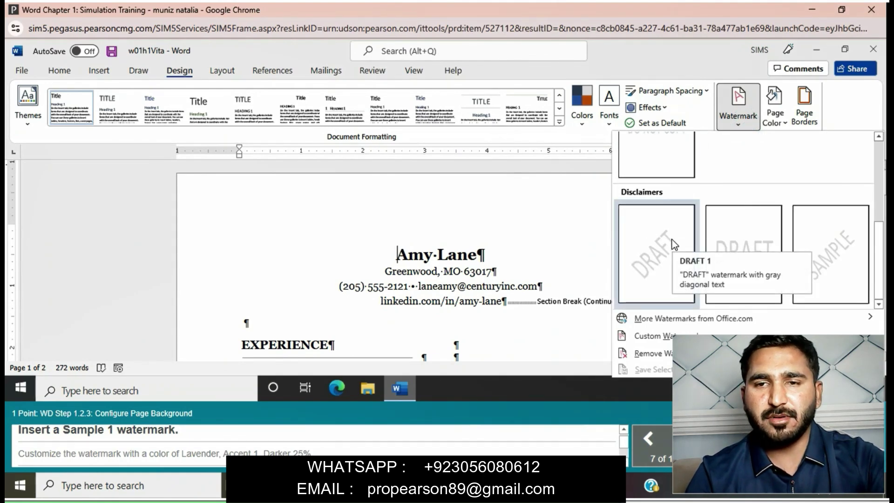
{"action": "left_click", "coordinate": [833, 286]}
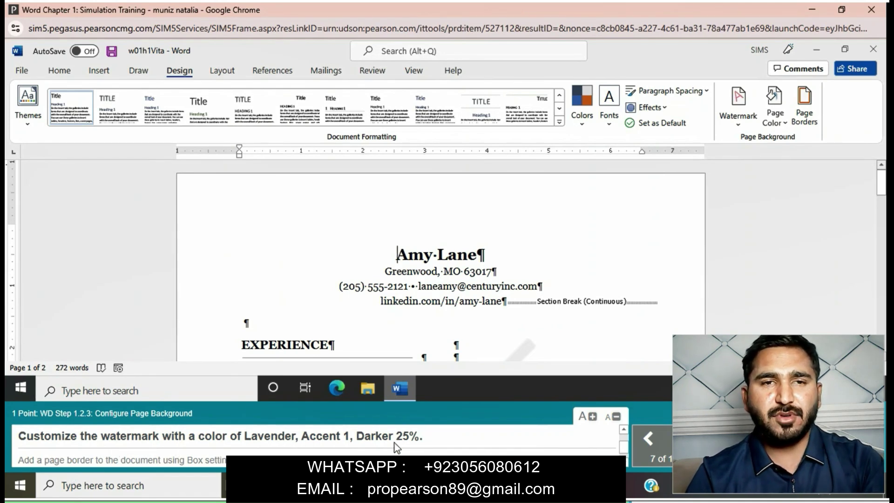
{"action": "left_click", "coordinate": [732, 123]}
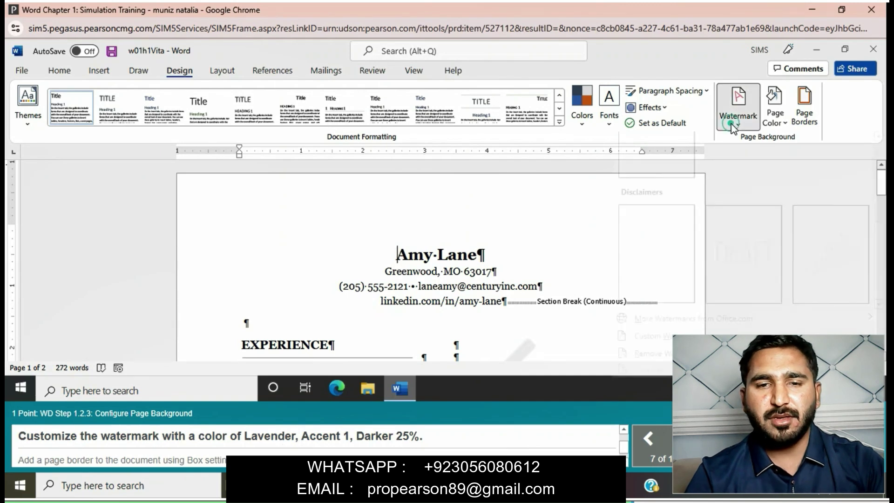
Step: Recolour the SAMPLE watermark to Lavender, Accent 1, Darker 25% through Custom Watermark
{"action": "left_click", "coordinate": [672, 332]}
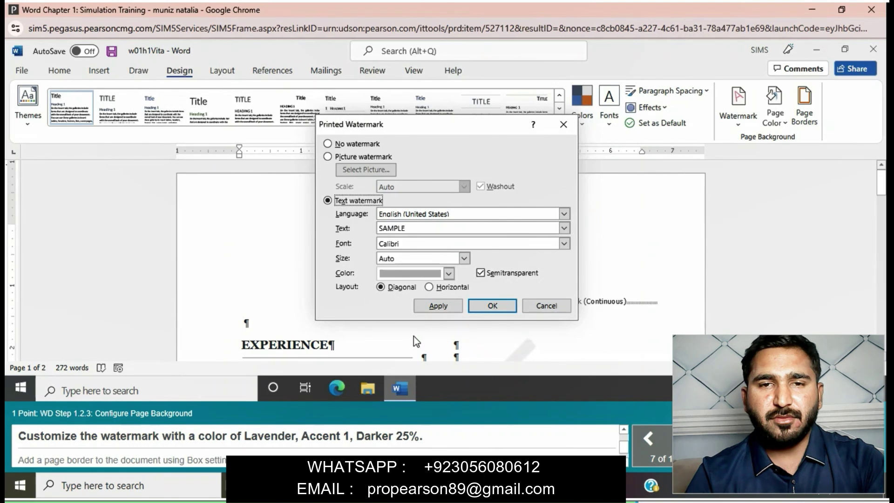
{"action": "left_click", "coordinate": [449, 273]}
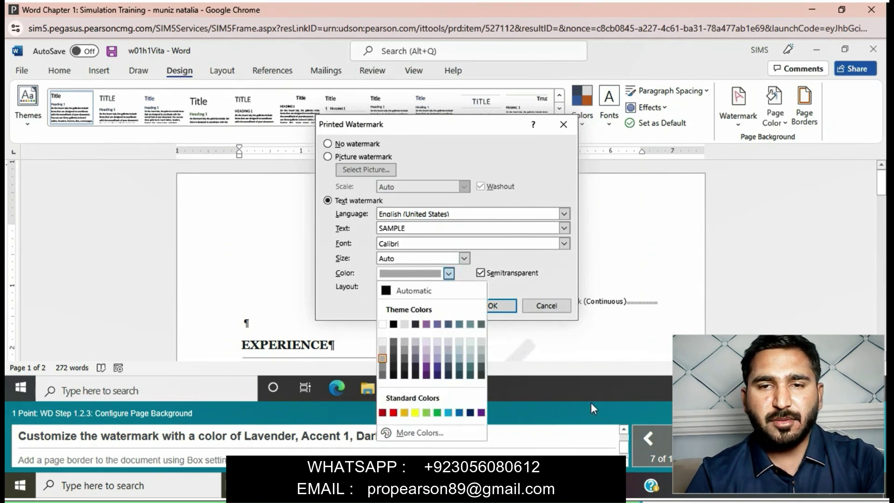
{"action": "left_click", "coordinate": [582, 390]}
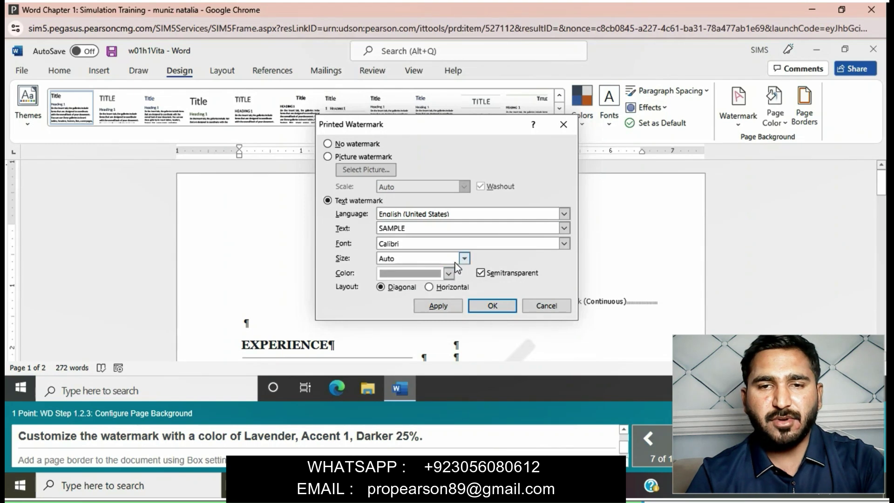
{"action": "left_click", "coordinate": [449, 274]}
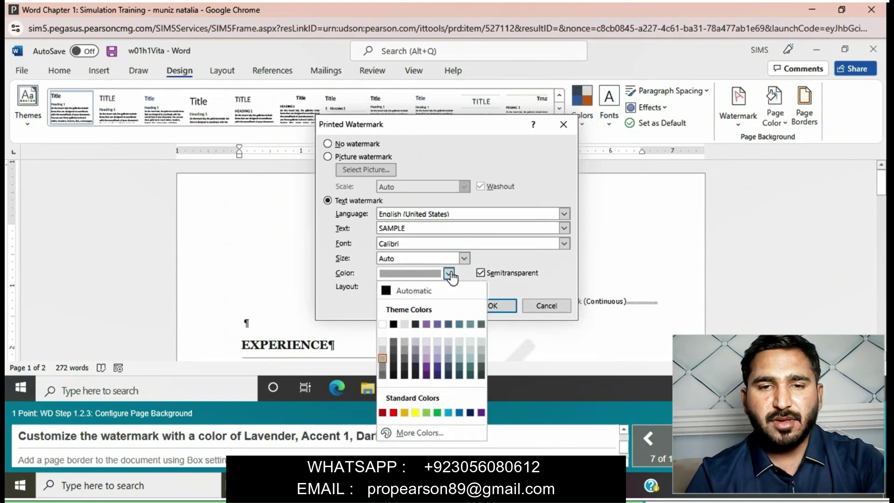
{"action": "left_click", "coordinate": [427, 368]}
{"action": "left_click", "coordinate": [492, 305]}
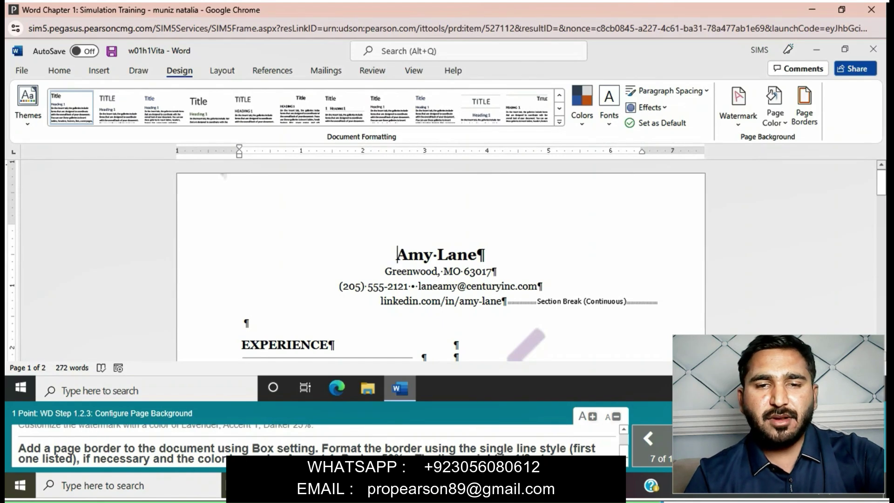
Step: Add a single-line Box page border in Lavender, Accent 1, Darker 50%
{"action": "left_click", "coordinate": [813, 104]}
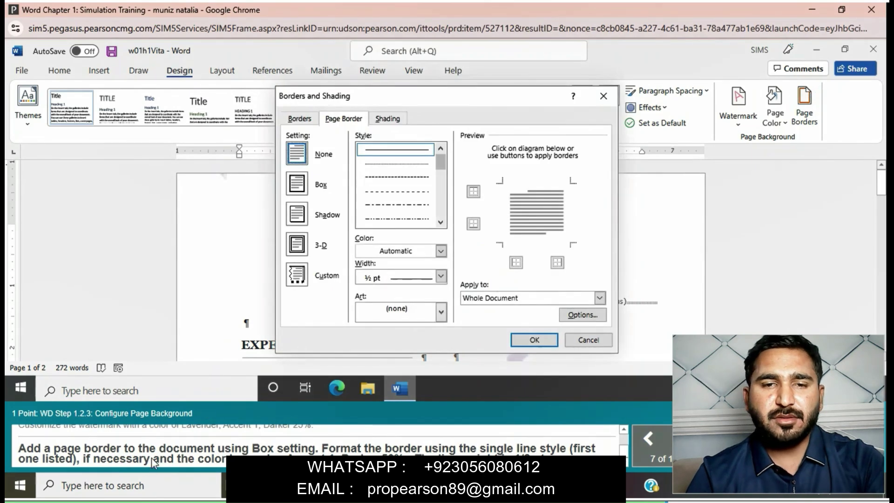
{"action": "left_click", "coordinate": [305, 190]}
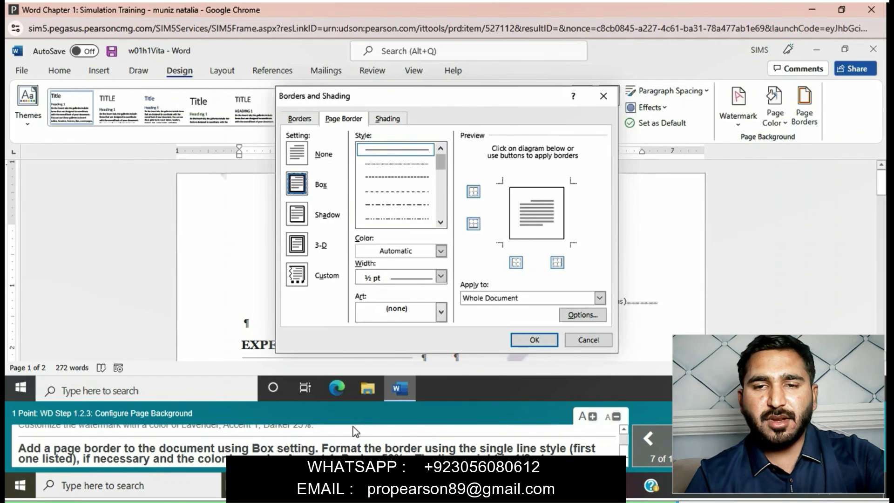
{"action": "left_click", "coordinate": [441, 251]}
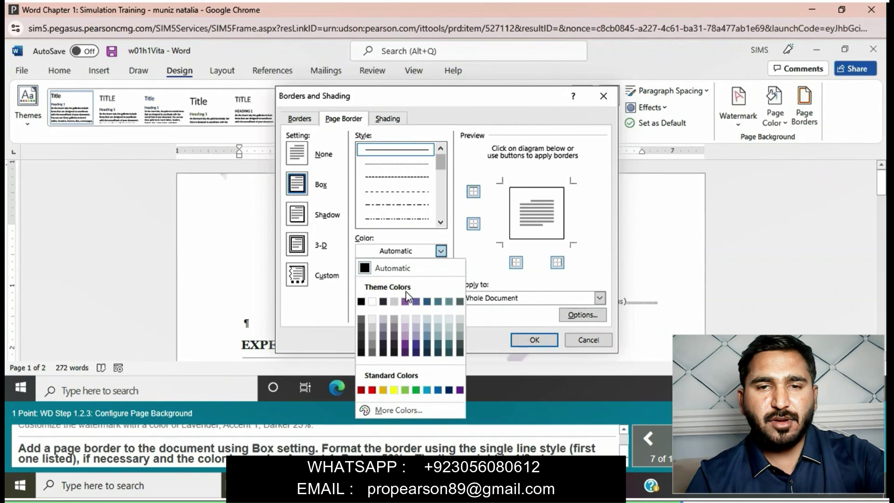
{"action": "left_click", "coordinate": [405, 353]}
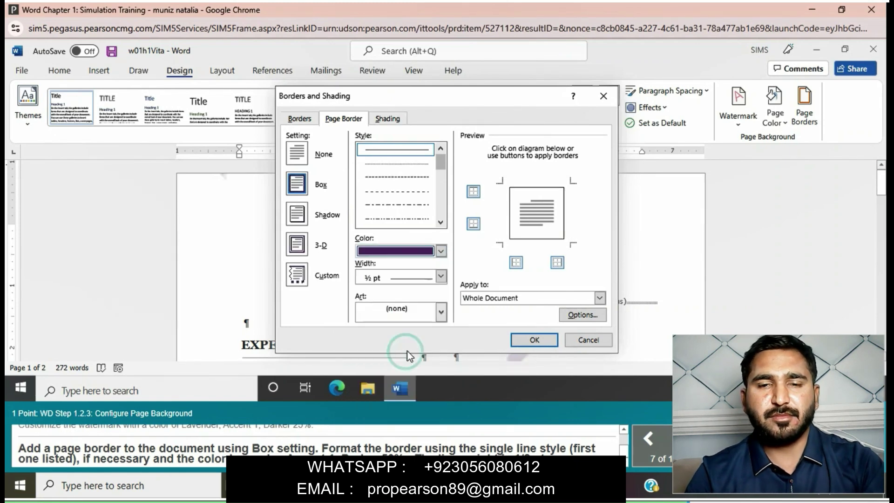
{"action": "left_click", "coordinate": [529, 336]}
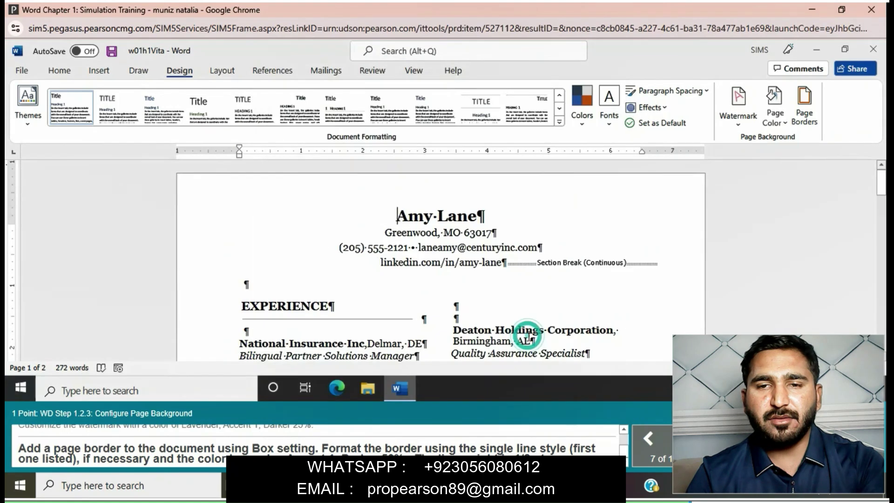